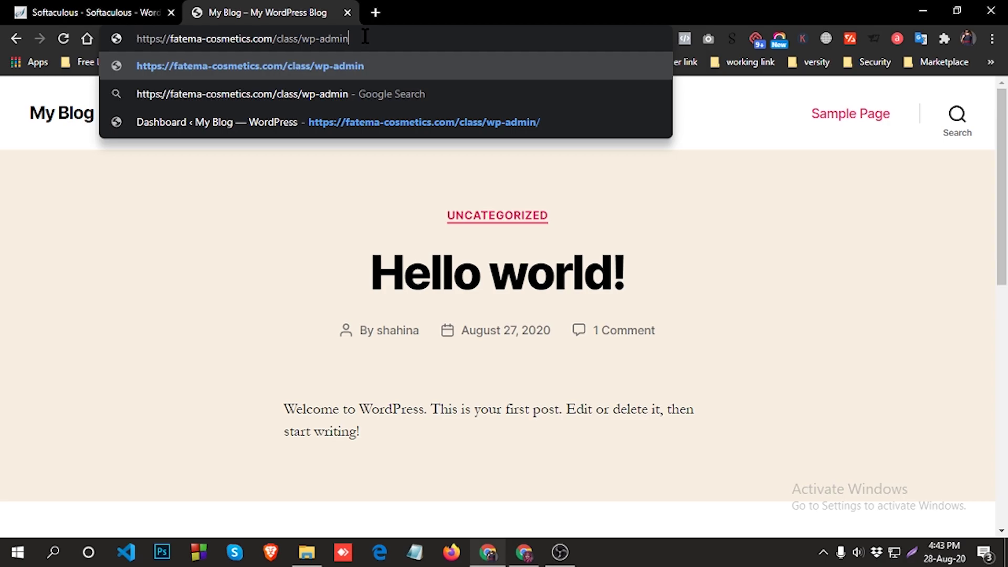
Step: Open fatema-cosmetics.com/class/wp-admin and log in with the prefilled credentials, enabling Remember Me
key(Return)
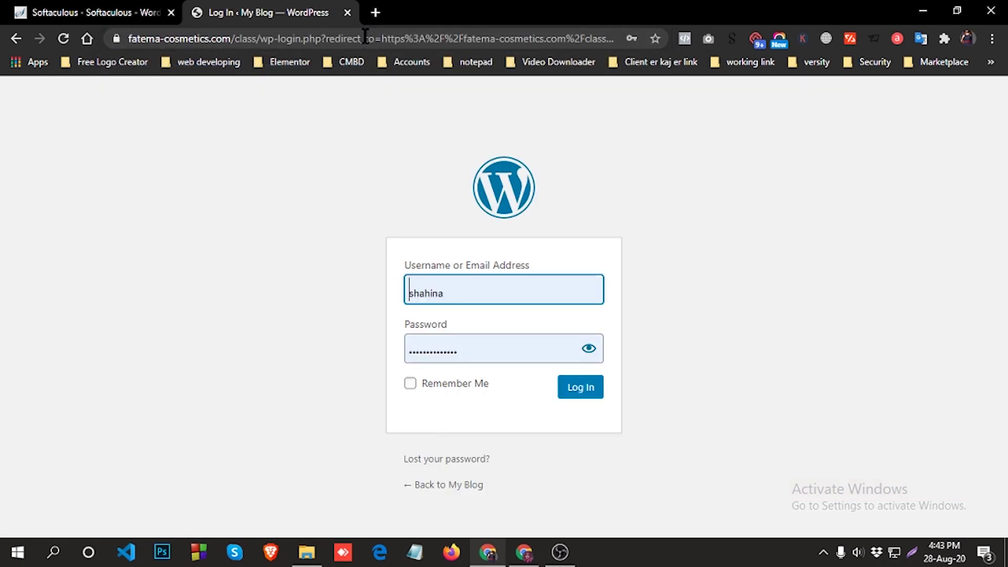
click(410, 383)
click(572, 389)
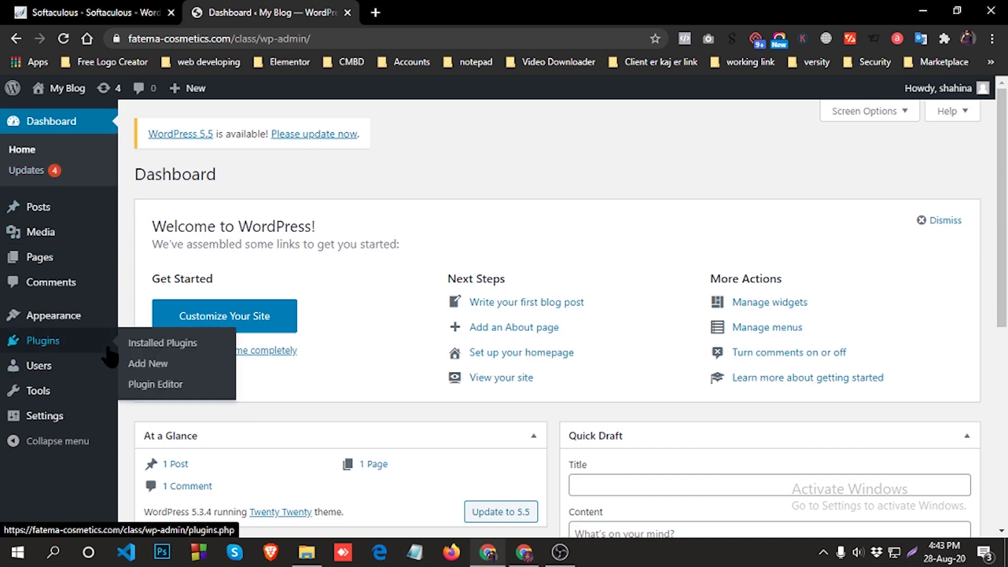
Step: Go to the site's installed themes and open the form for uploading a new theme
scroll(57, 357, down, 1)
mouse_move(48, 362)
mouse_move(58, 317)
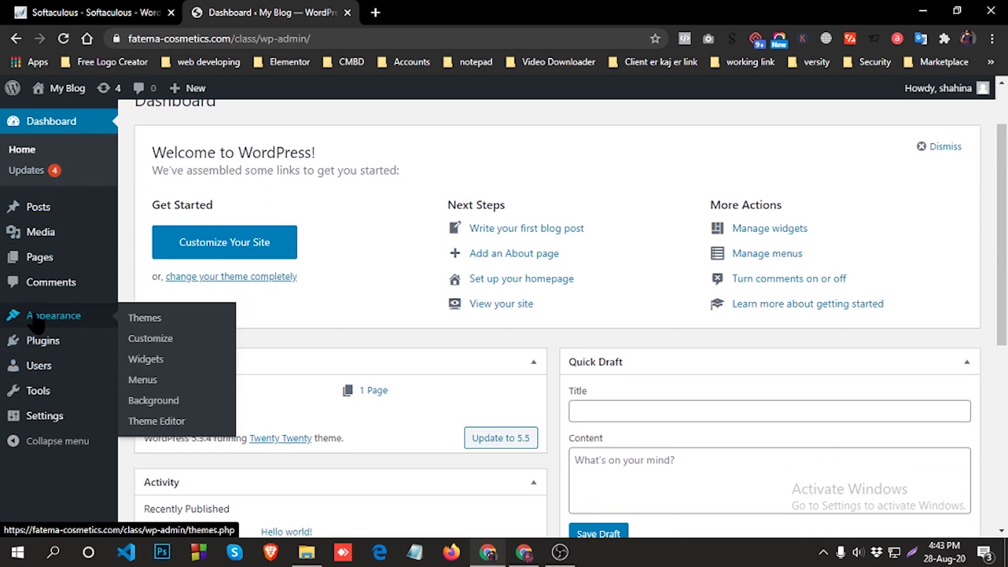
click(141, 318)
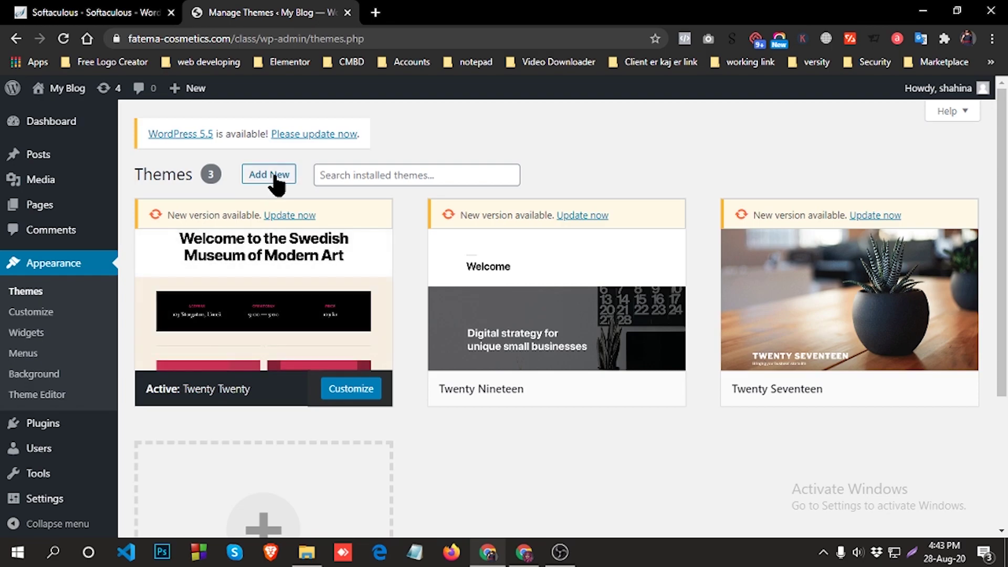
click(259, 175)
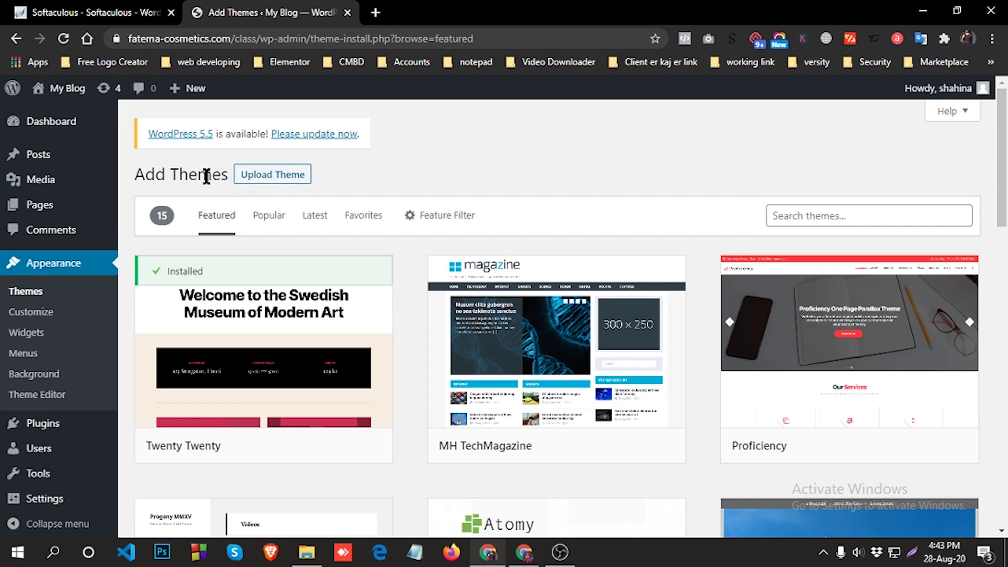
click(271, 183)
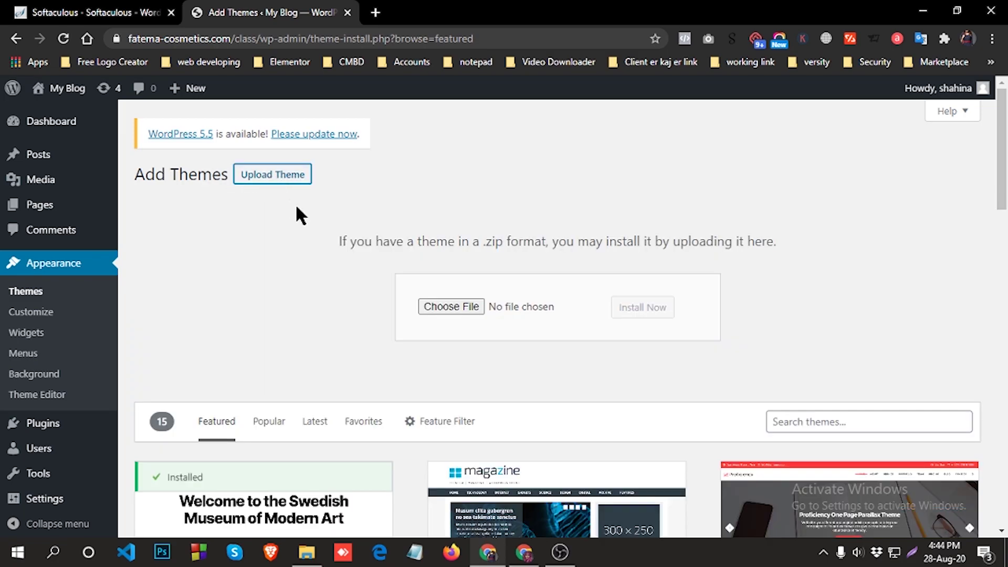
Step: Upload woodmart.zip from the WoodMart Theme folder, then install and activate it as the site theme
click(450, 306)
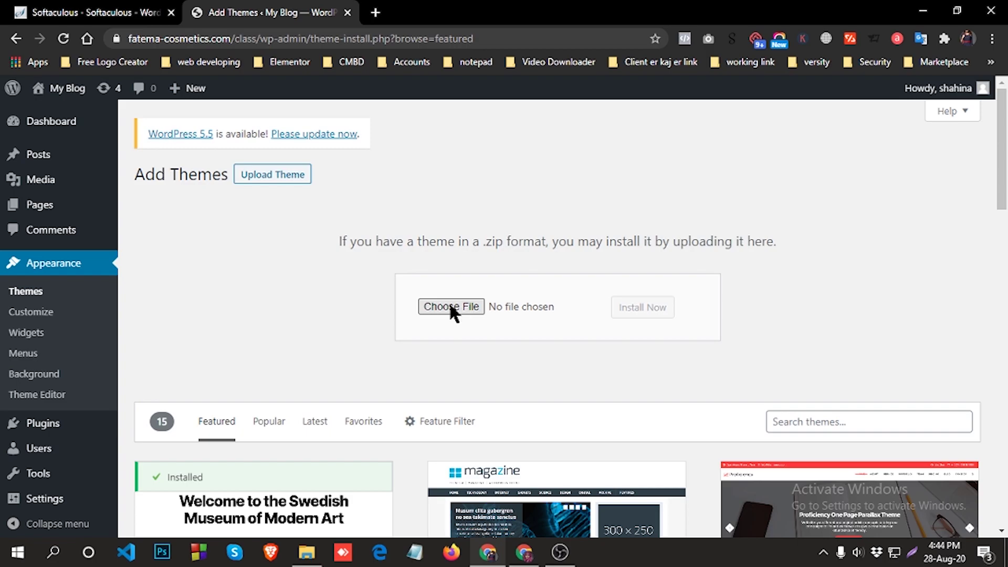
click(175, 154)
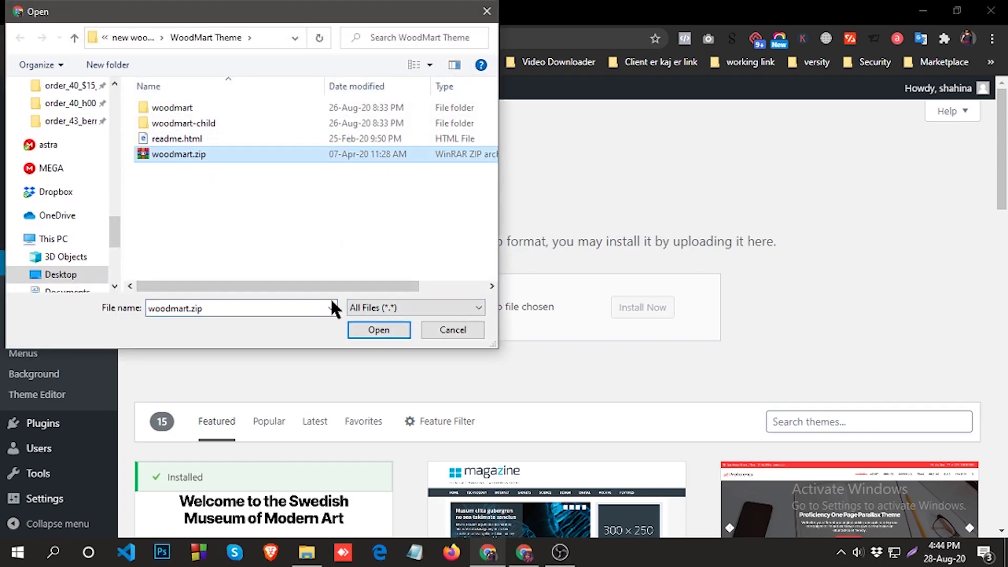
click(371, 331)
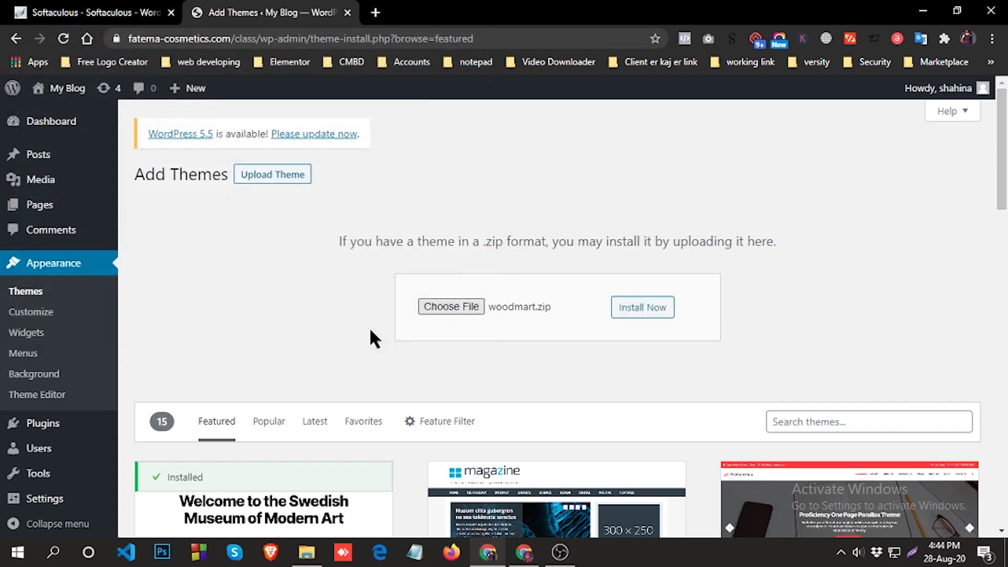
click(640, 314)
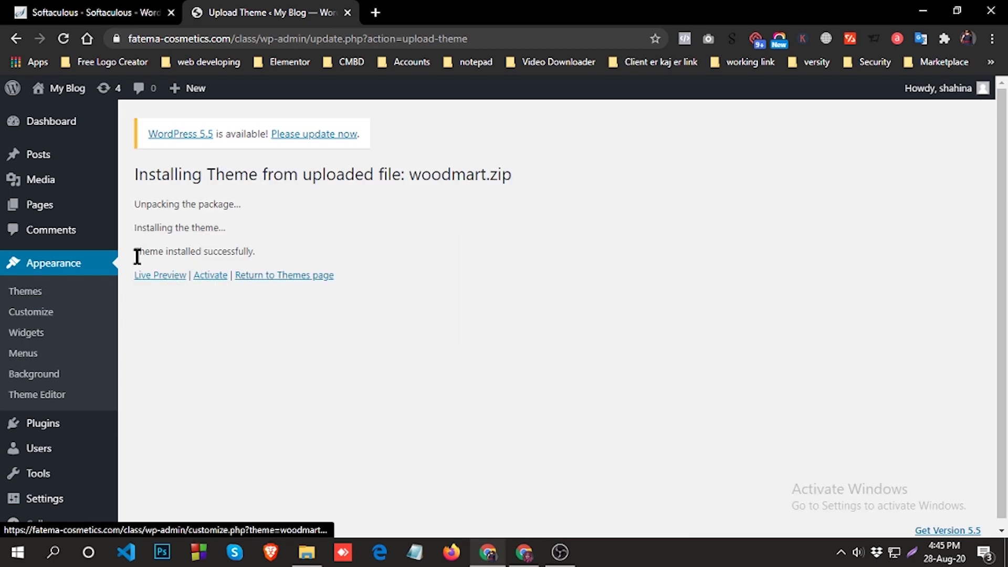
click(214, 277)
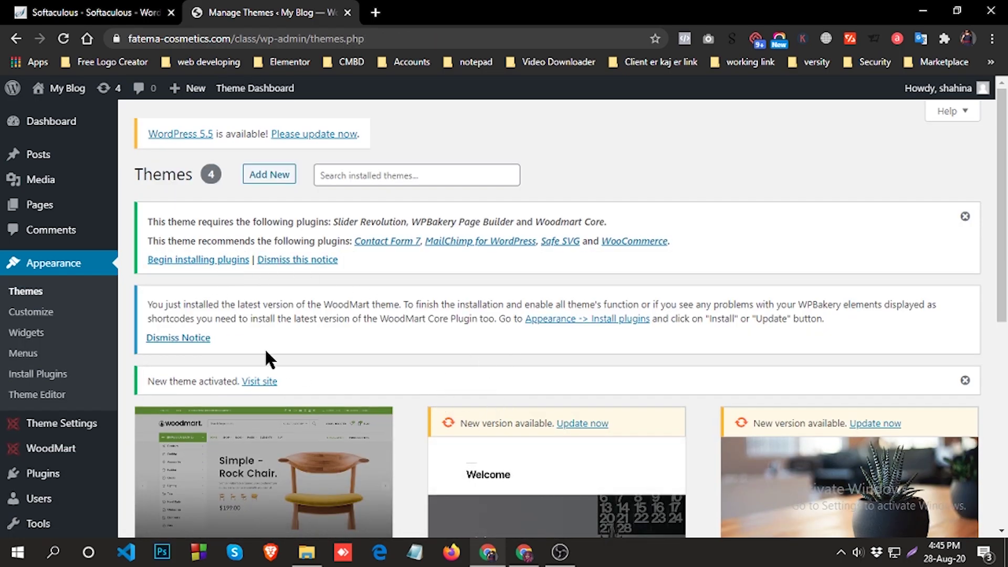
Step: Examine the details of the active Woodmart theme, then close them
scroll(322, 354, down, 4)
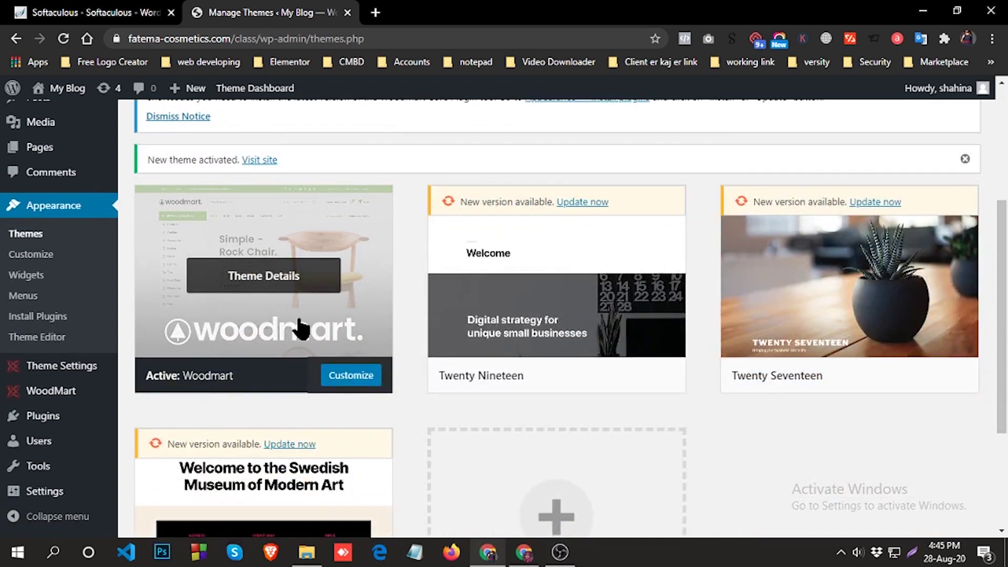
click(246, 307)
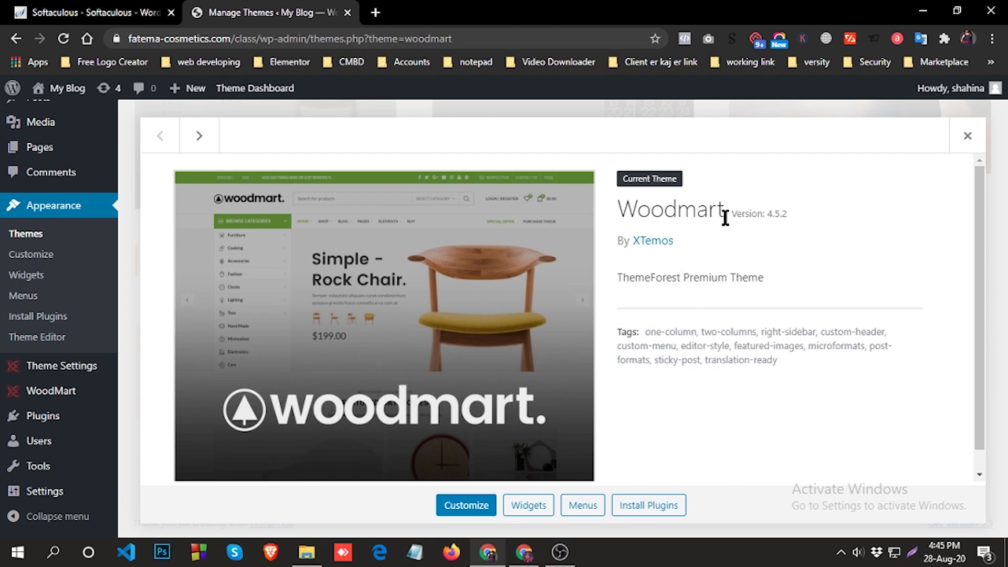
click(966, 138)
Step: Open the theme's required plugins installer and bulk-install all listed plugins, from Slider Revolution to WooCommerce
scroll(264, 333, up, 5)
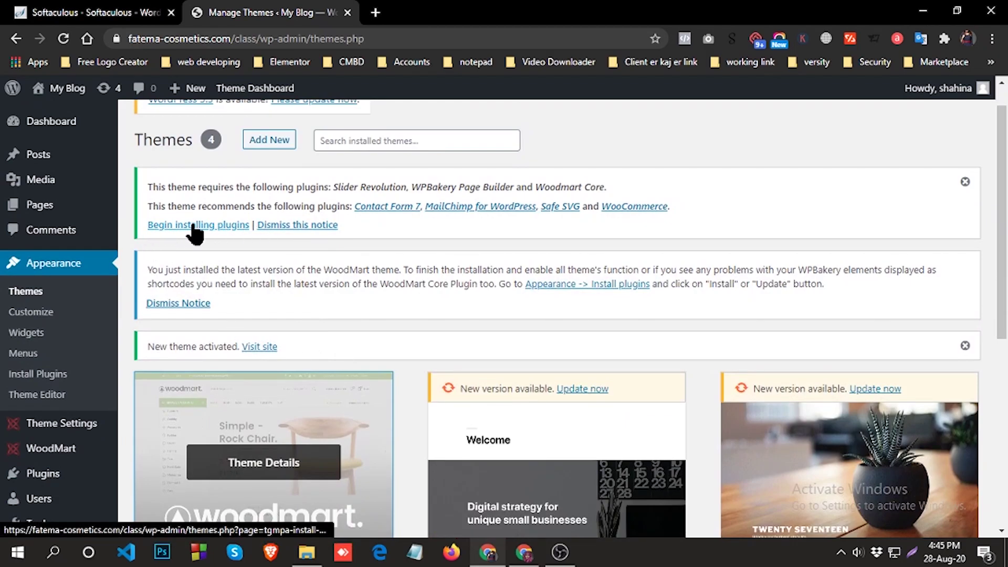
click(193, 226)
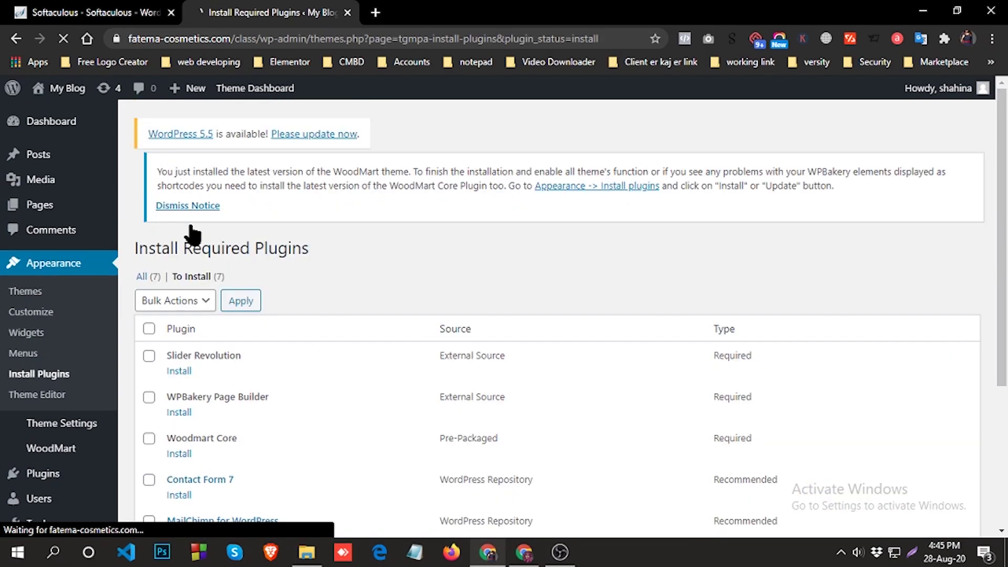
scroll(255, 242, down, 1)
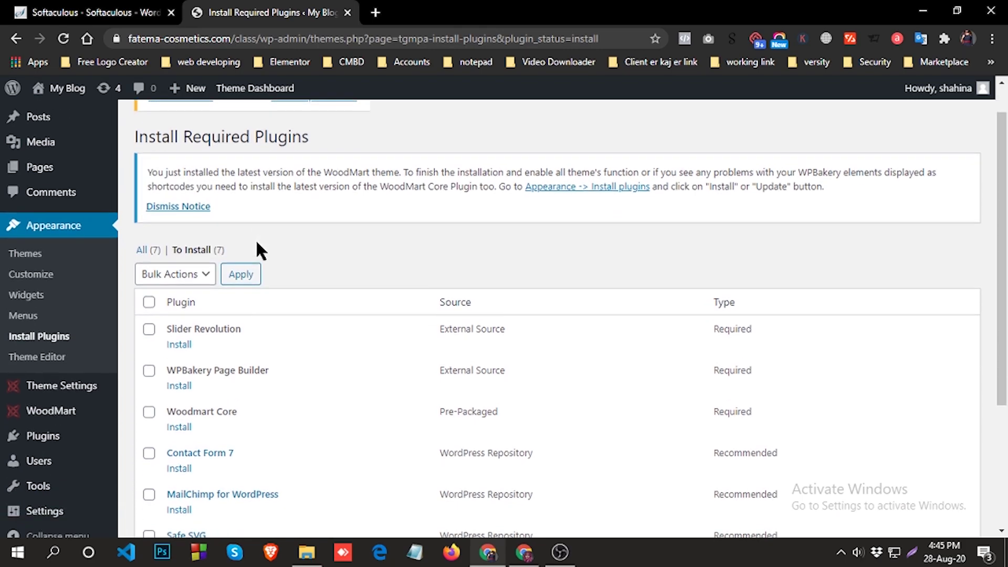
scroll(258, 250, down, 1)
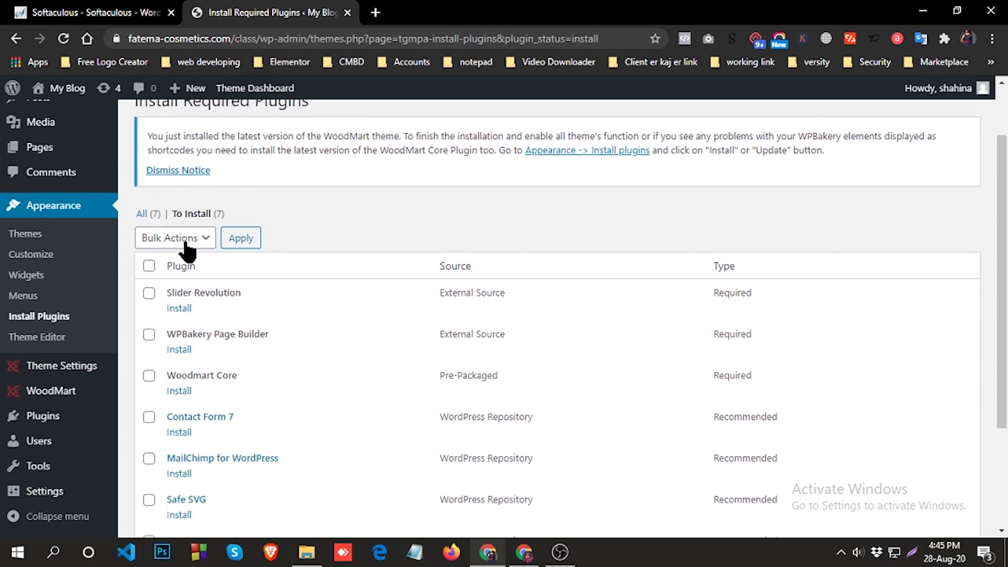
click(208, 240)
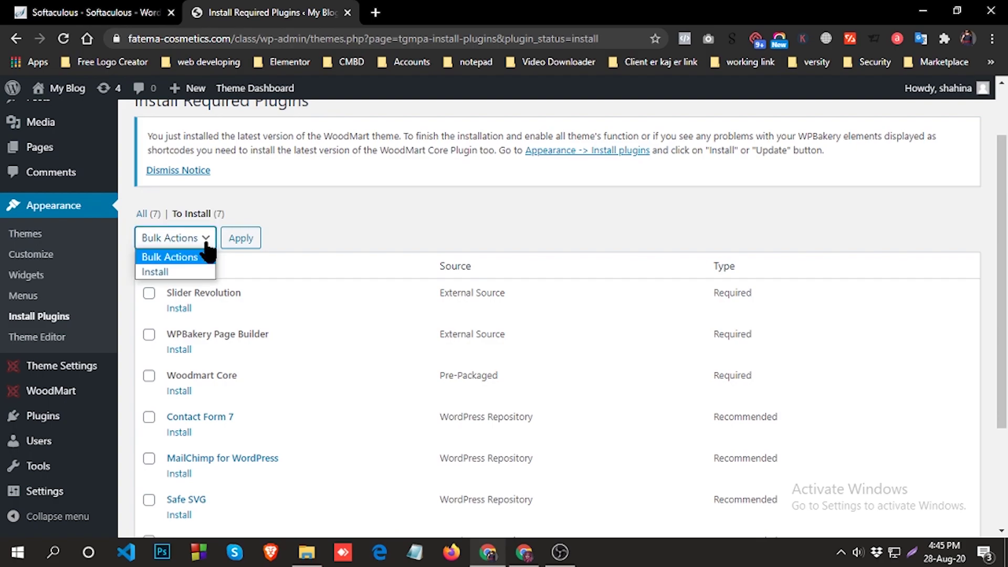
click(164, 272)
click(149, 268)
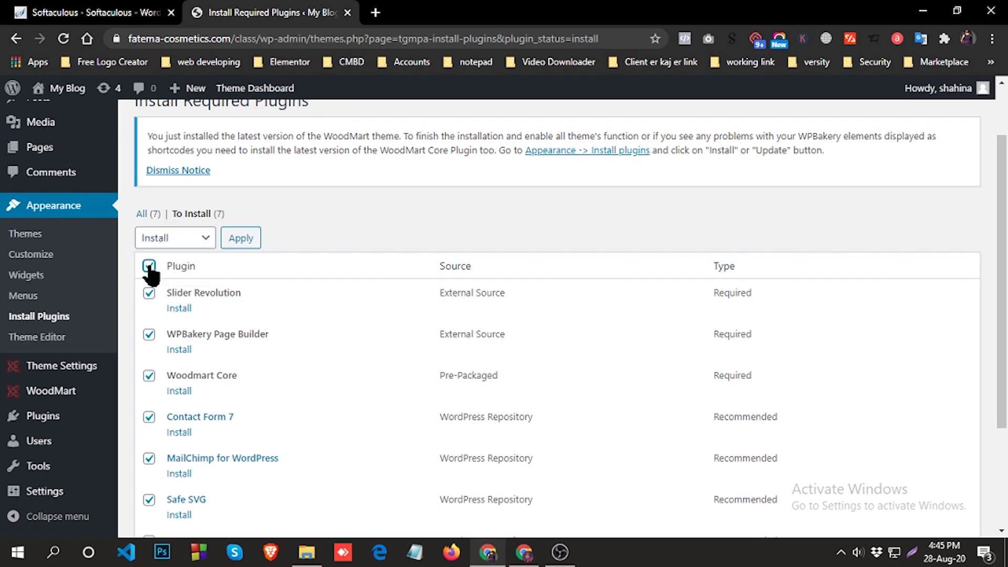
scroll(257, 315, down, 3)
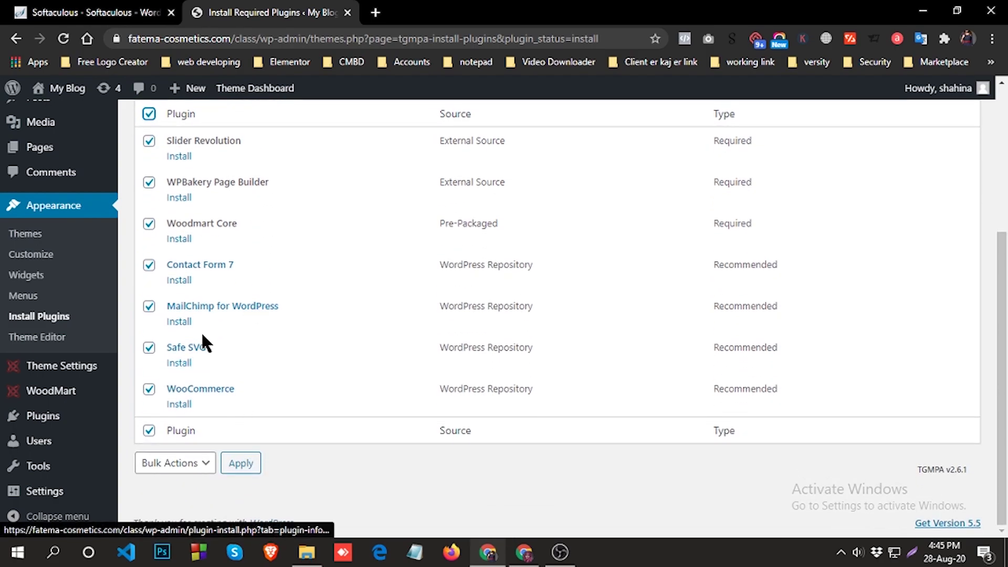
scroll(203, 339, up, 4)
click(237, 312)
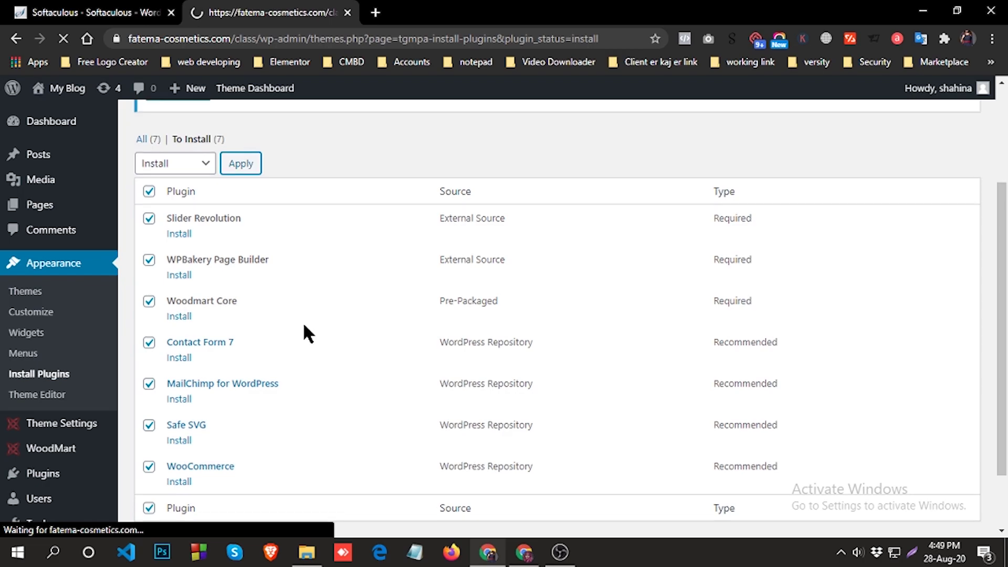
Step: Review the plugin installation log and return to the Required Plugins Installer
scroll(304, 325, down, 2)
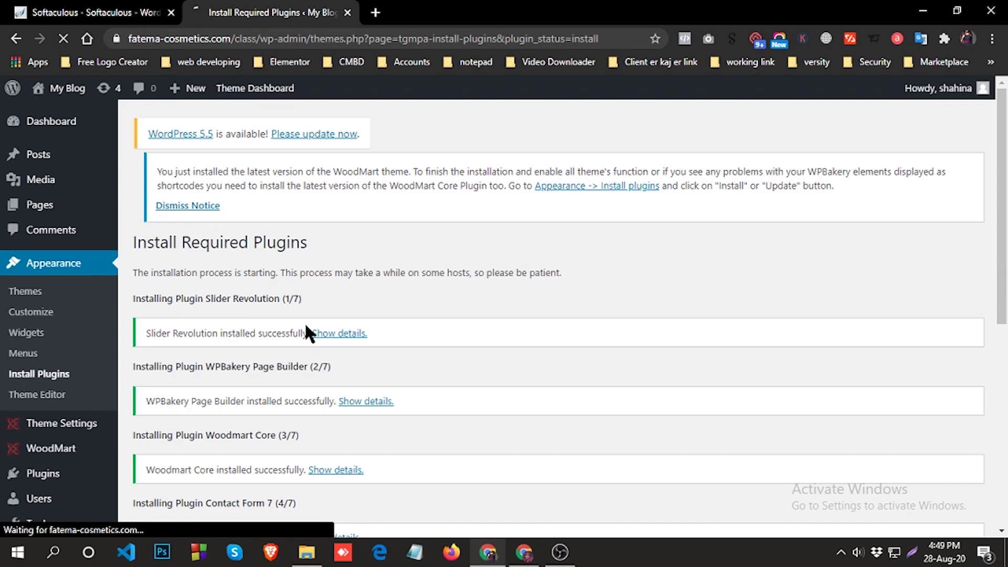
scroll(305, 326, down, 3)
scroll(241, 195, down, 4)
scroll(248, 236, down, 2)
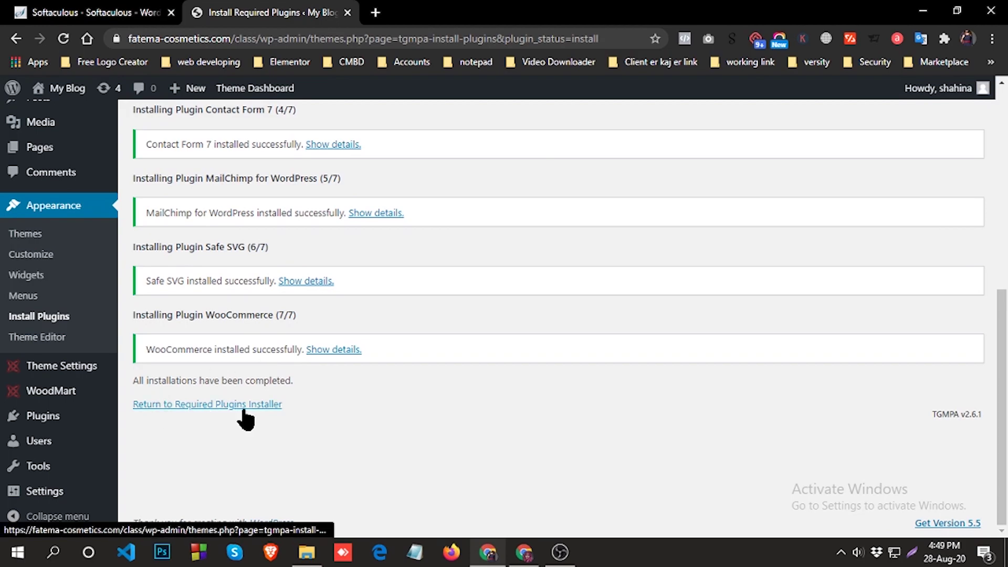
click(220, 406)
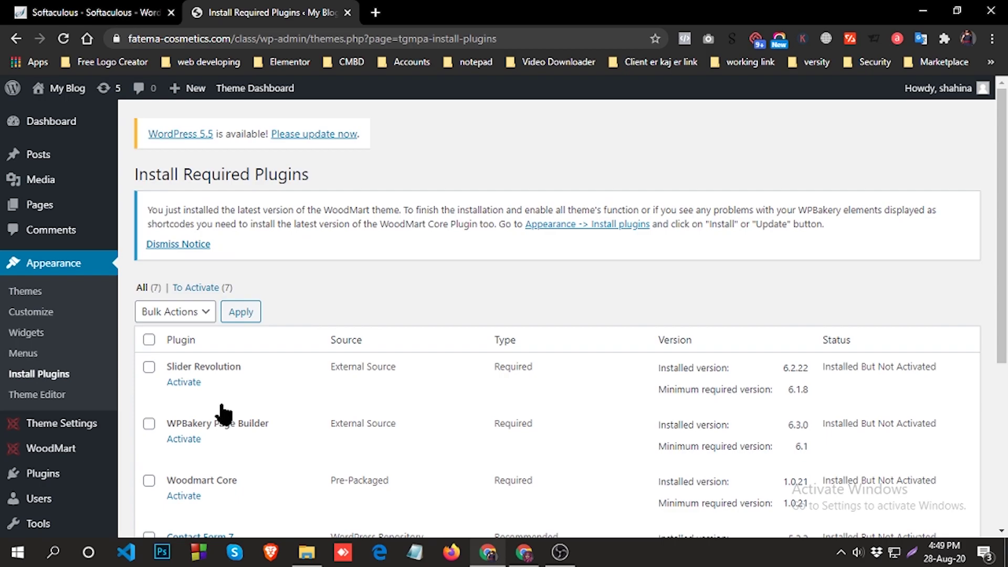
Step: Bulk-activate all the installed plugins in the Required Plugins list
click(208, 313)
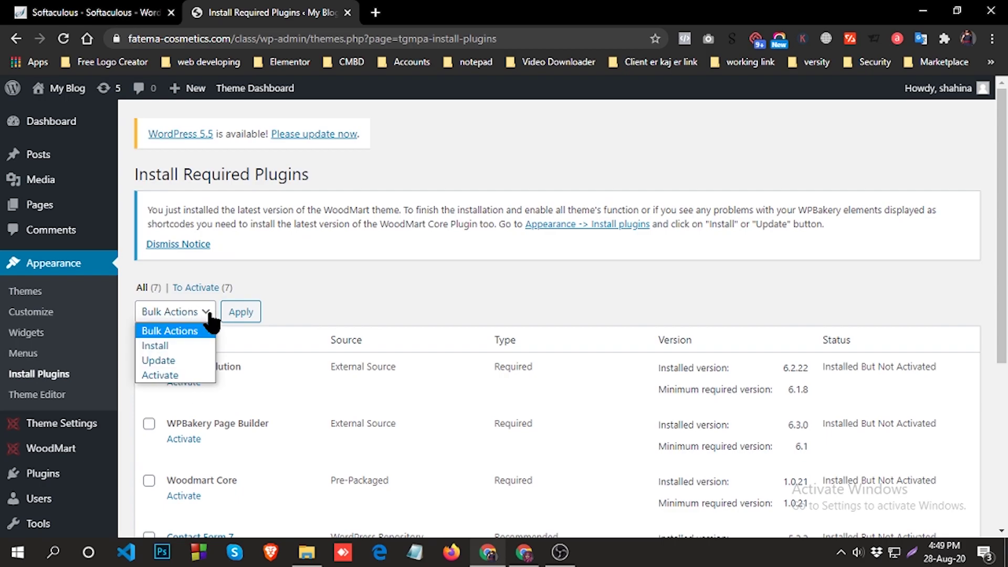
click(178, 374)
click(149, 340)
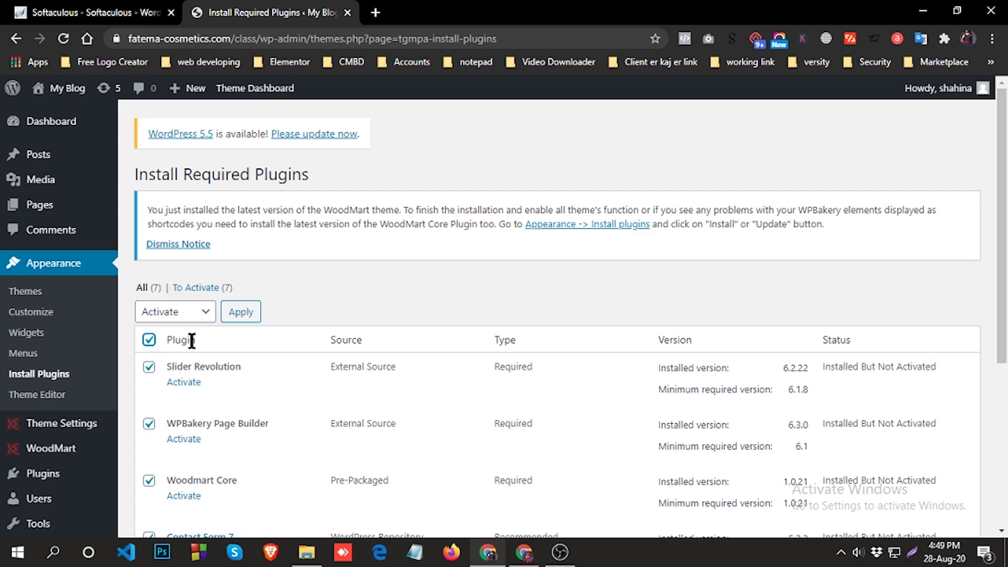
scroll(165, 349, down, 5)
scroll(196, 431, up, 4)
scroll(197, 318, up, 2)
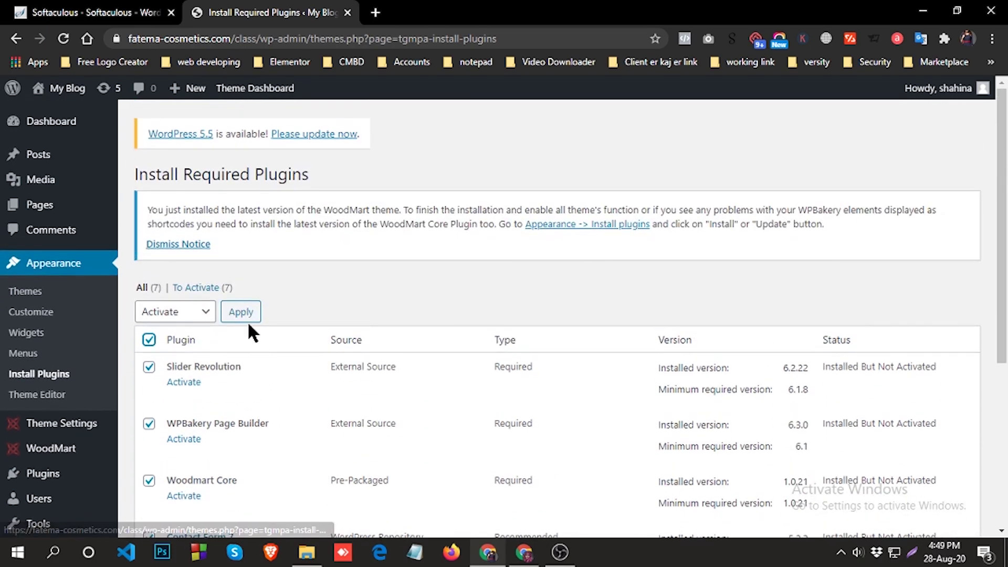
click(235, 315)
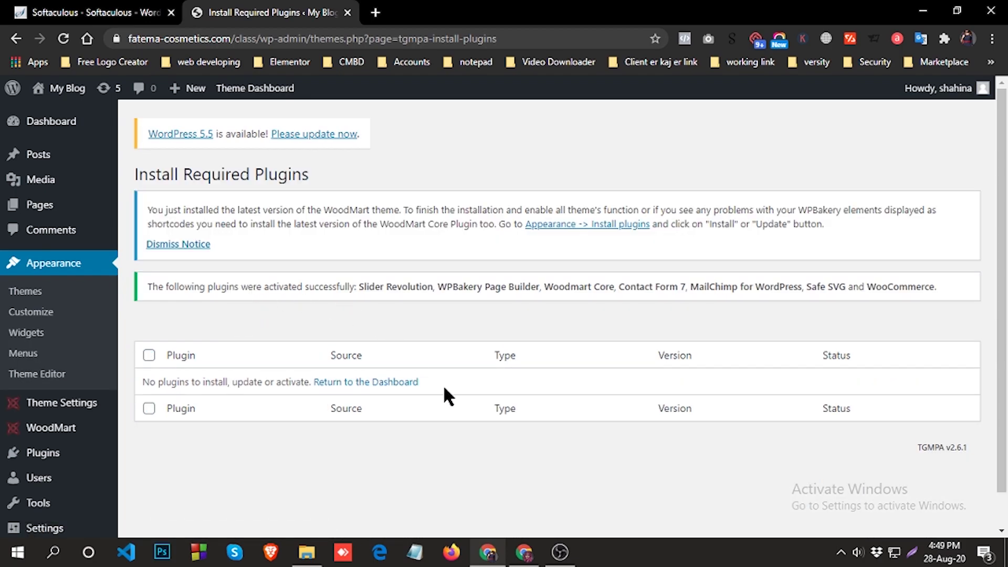
Step: Return to the dashboard and accept the WooCommerce setup wizard to begin entering store details
scroll(522, 333, down, 1)
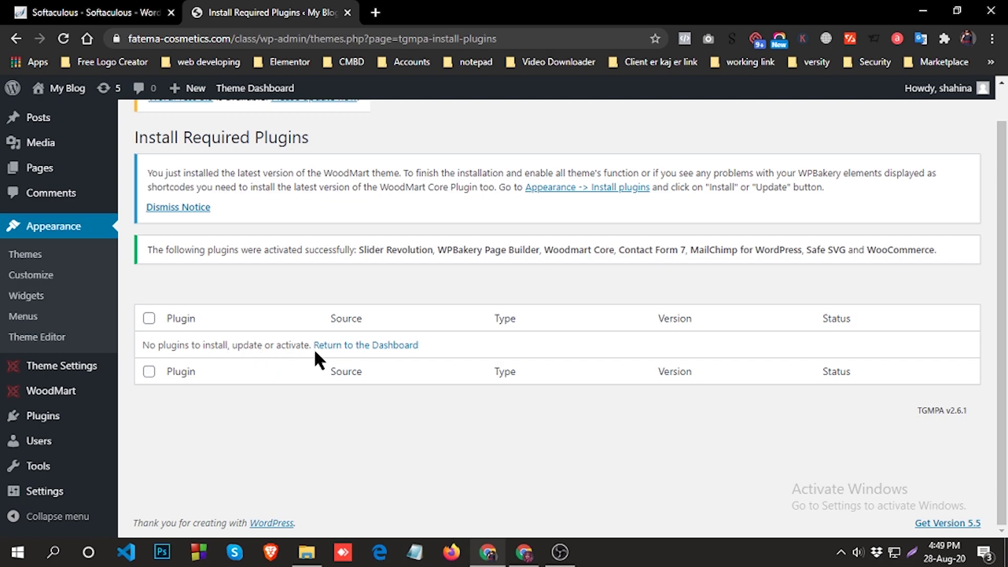
click(361, 346)
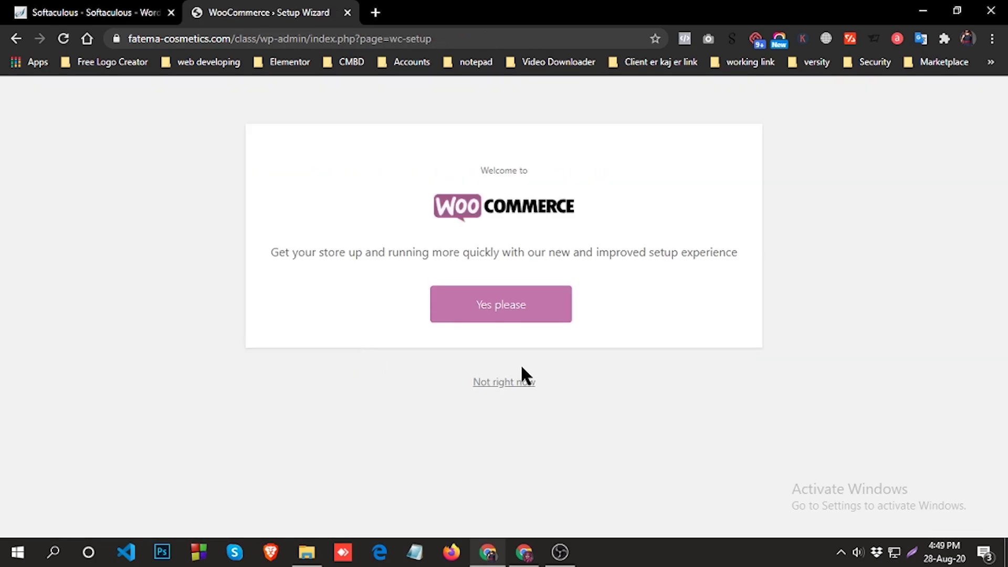
click(507, 307)
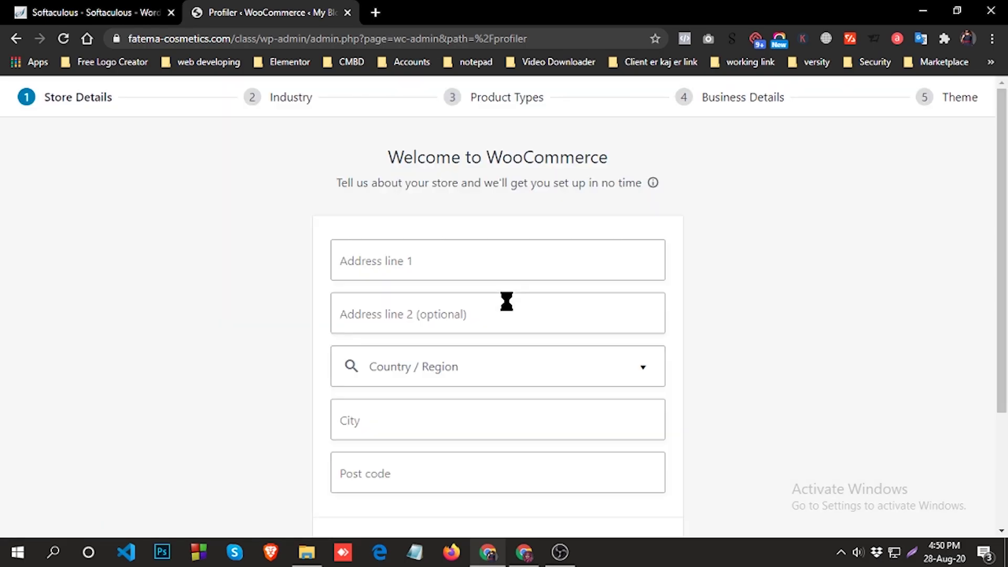
Step: Fill the store address from a saved address suggestion and set the country/region to Bangladesh — Dhaka
click(405, 259)
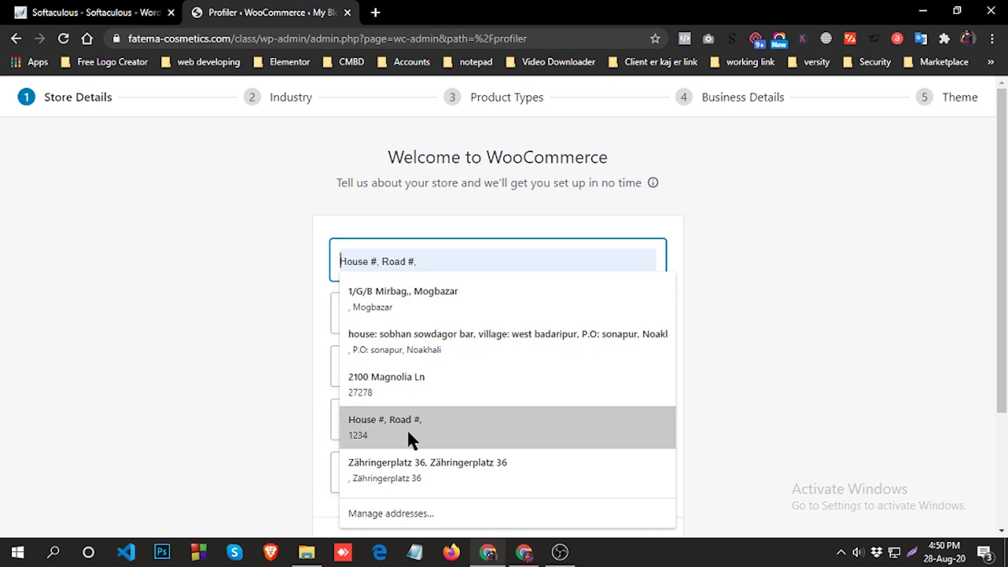
click(388, 465)
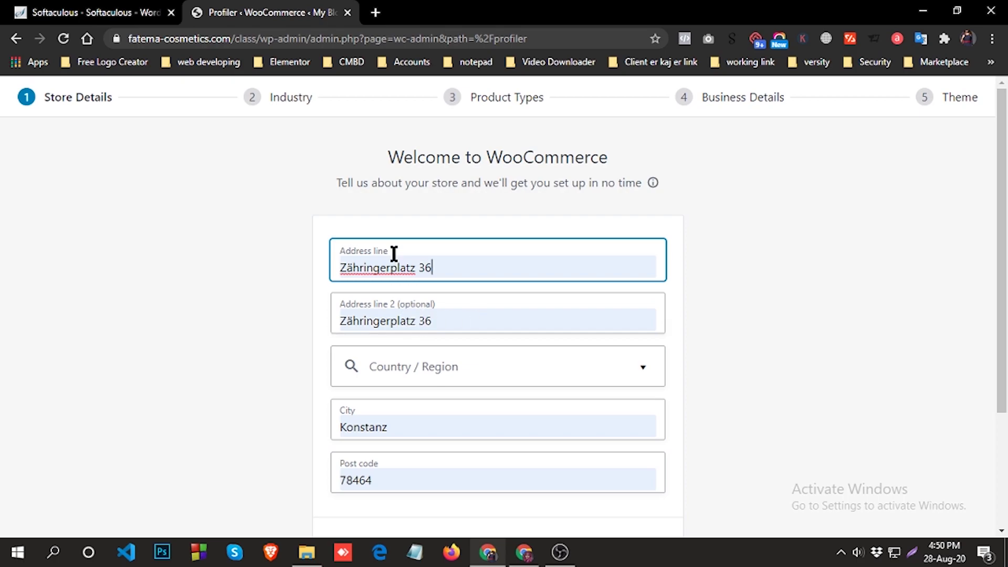
click(444, 365)
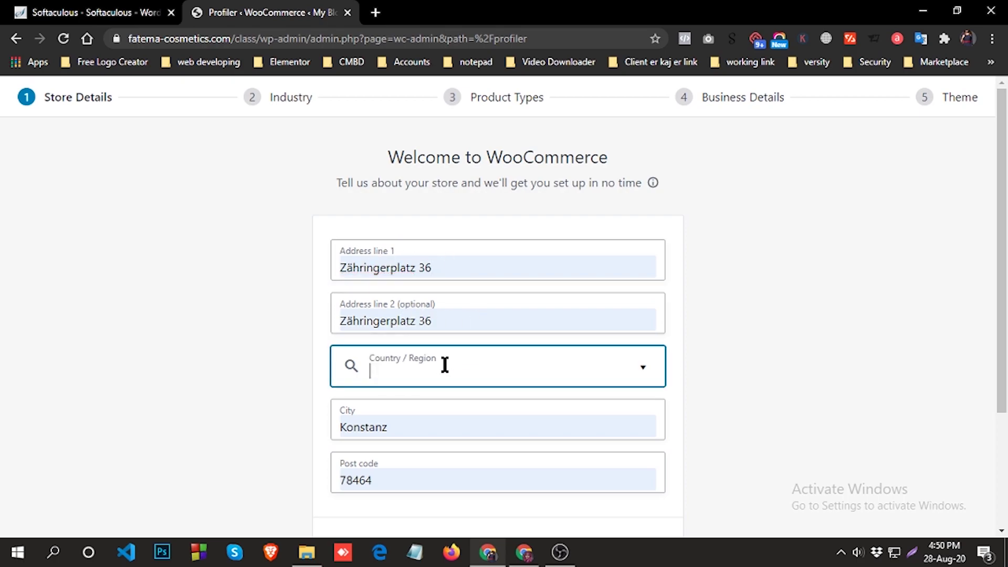
text(ba)
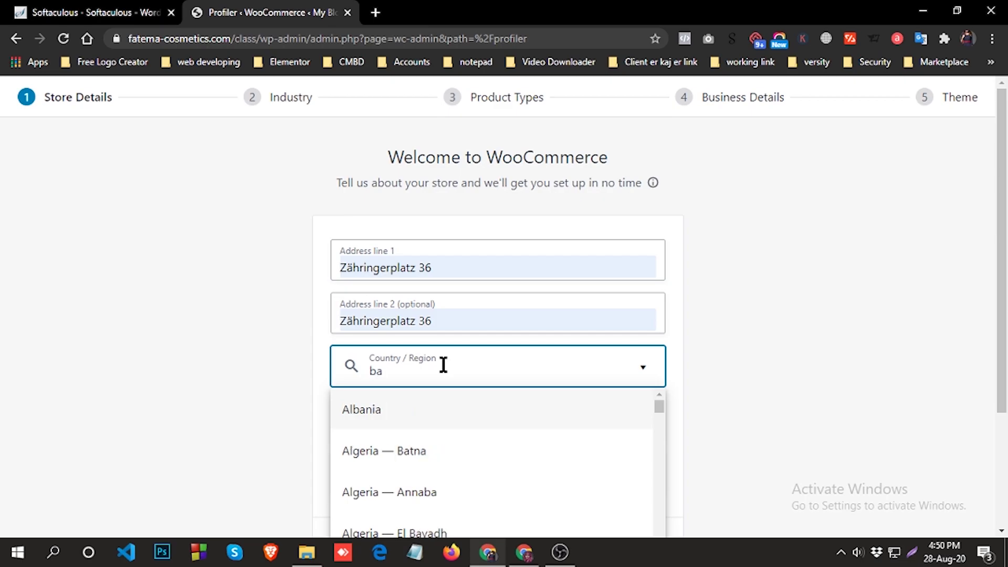
text(nglad)
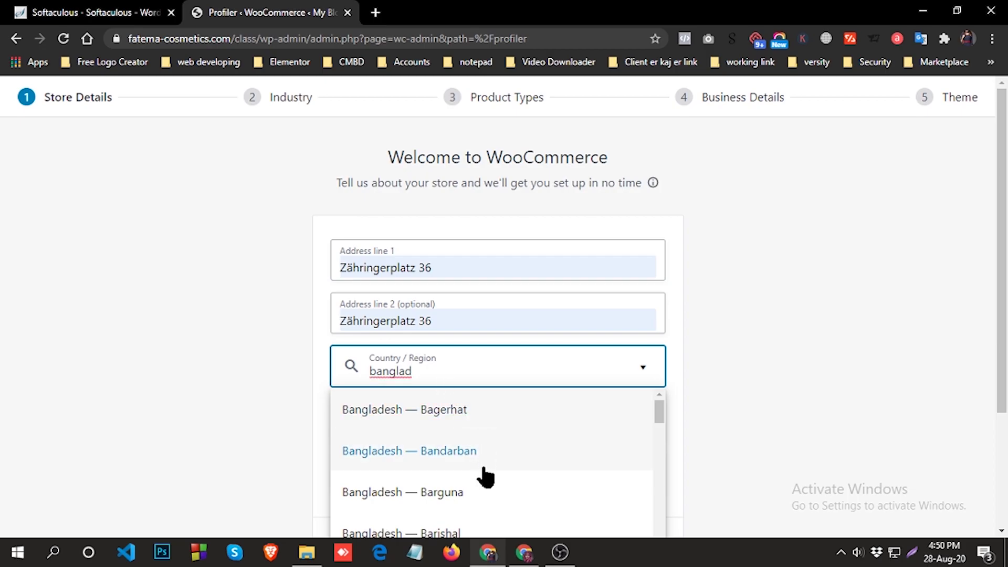
scroll(483, 475, down, 3)
scroll(495, 483, down, 5)
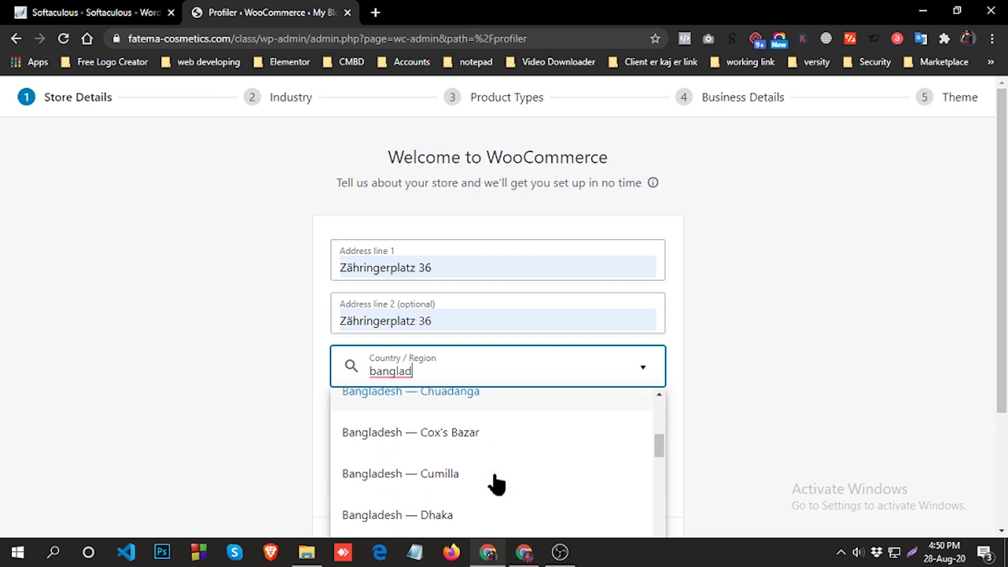
click(441, 466)
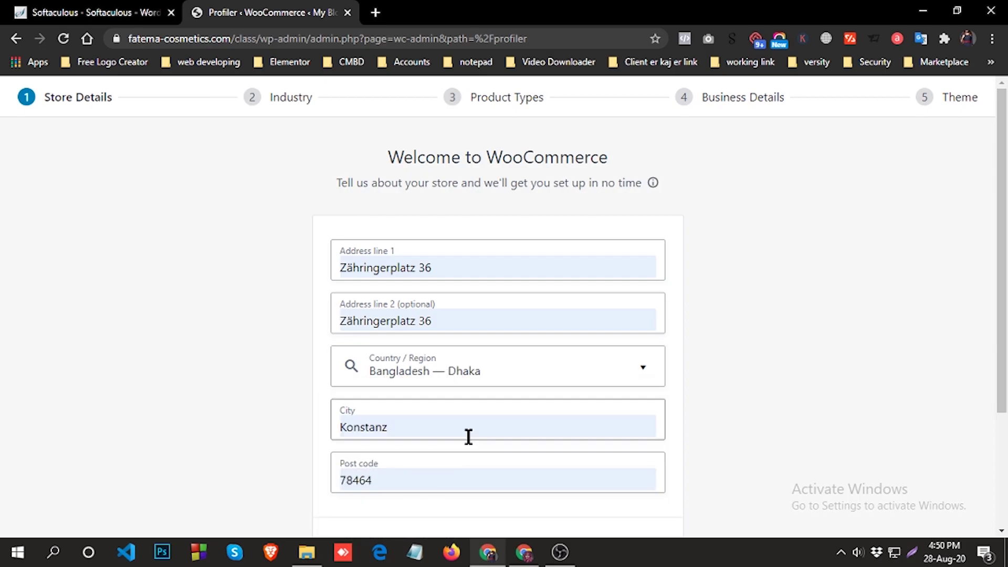
Step: Replace the store's city with Dhaka, keeping the country/region selection as it is
double_click(376, 430)
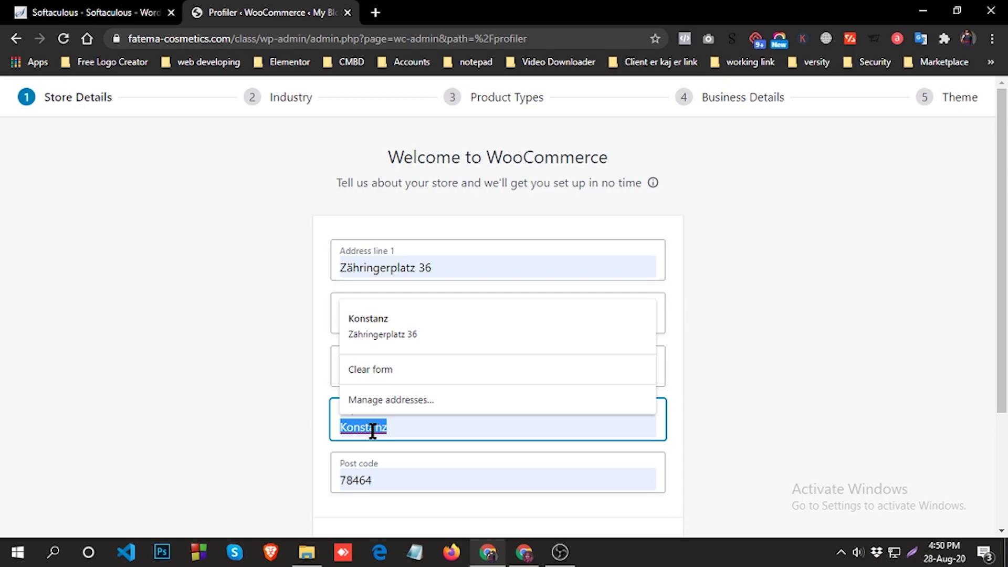
text(dj)
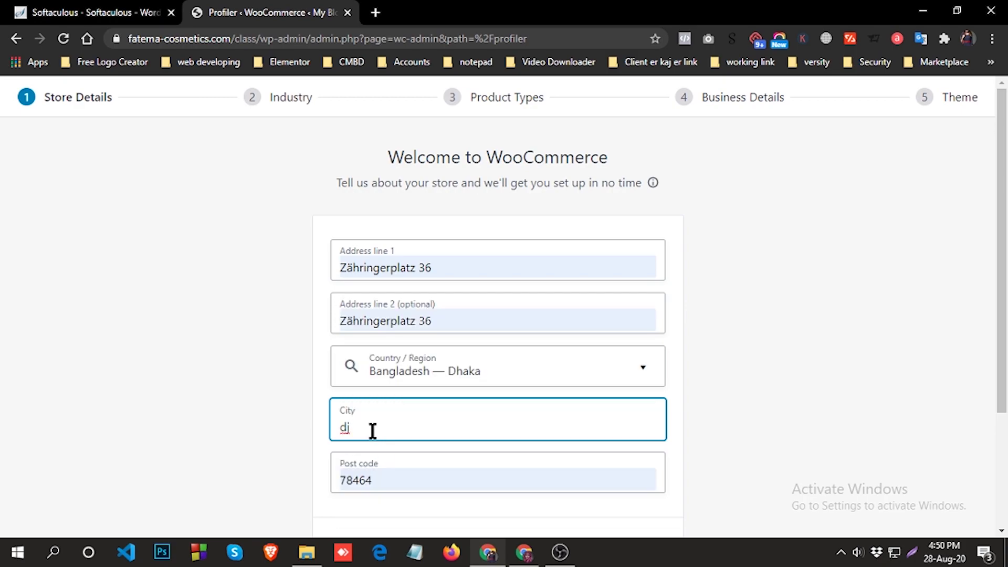
key(BackSpace)
text(f)
key(BackSpace)
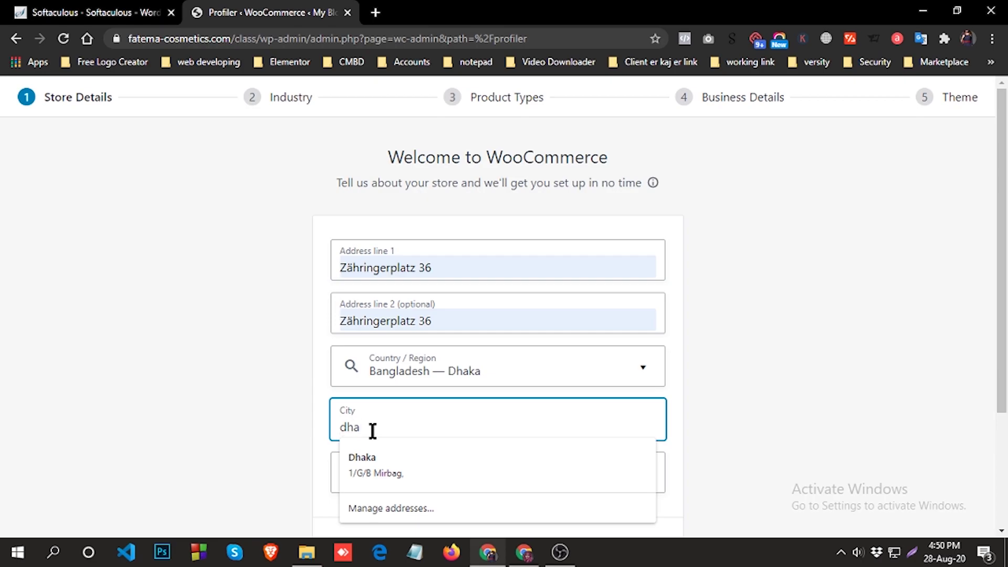
text(haka)
click(368, 465)
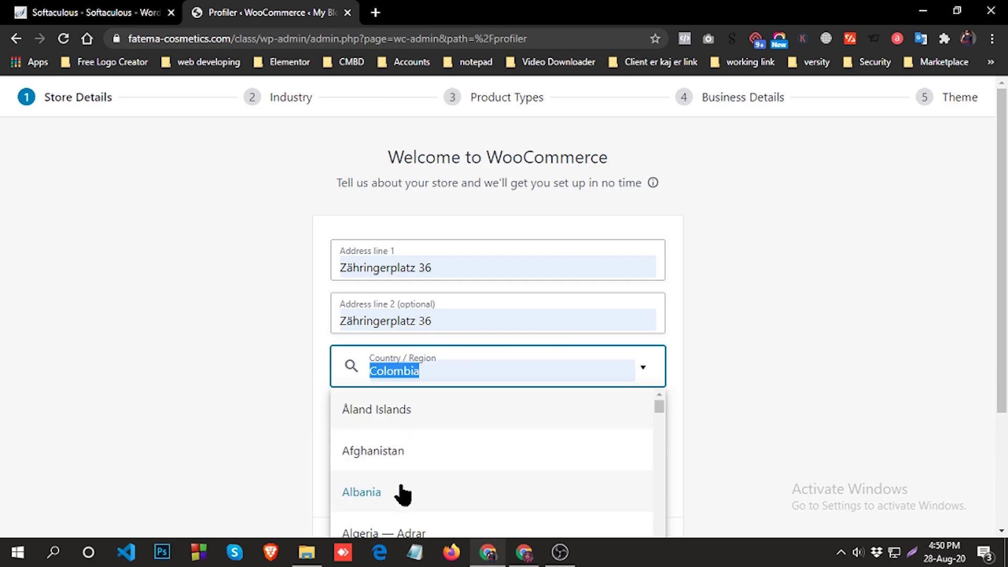
click(808, 435)
Step: Replace the autofilled post code with the one for the store's Dhaka address
click(388, 479)
double_click(384, 479)
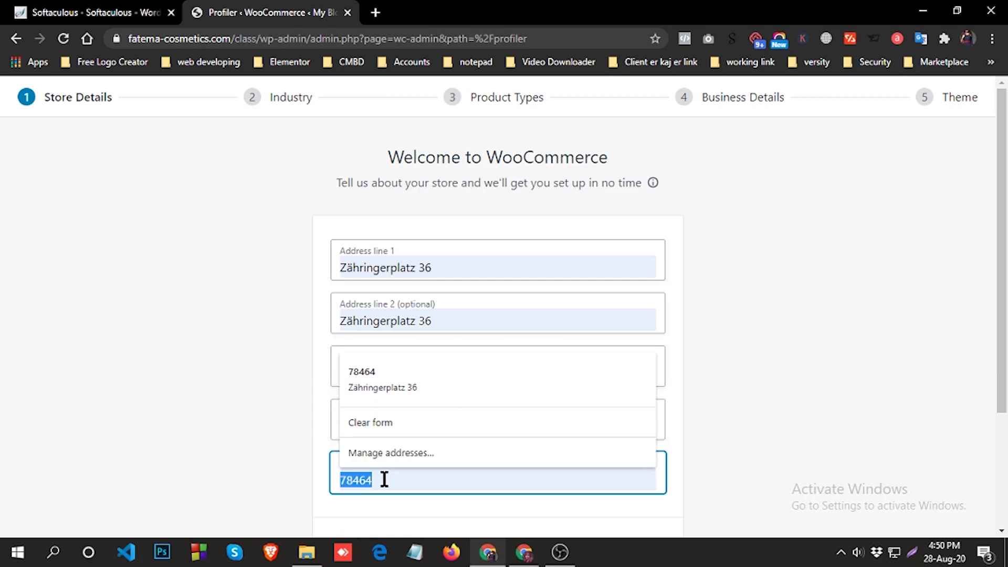
text(1217)
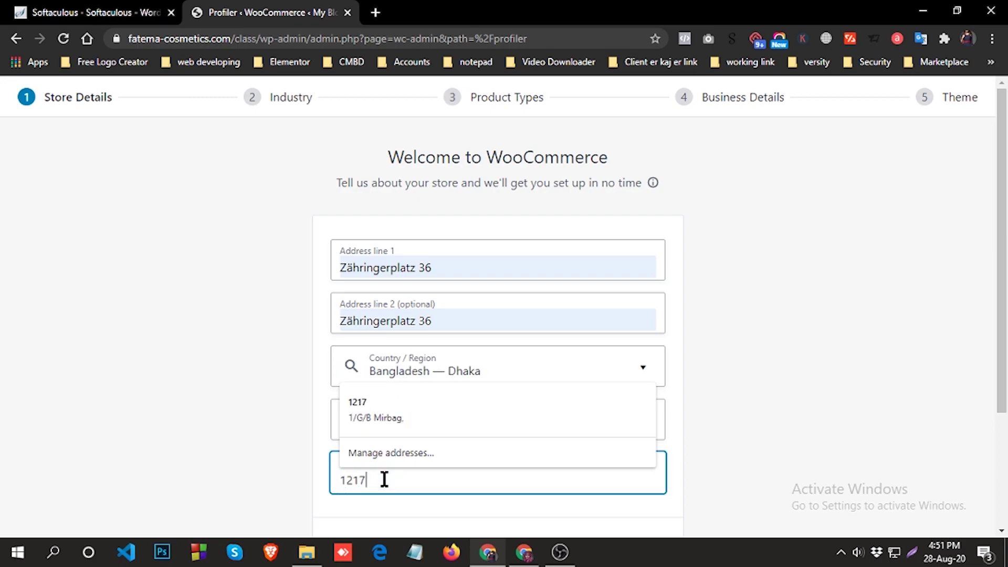
click(642, 402)
Step: Mark the store as being set up for a client and submit the store details through the usage-tracking prompt
scroll(588, 335, down, 3)
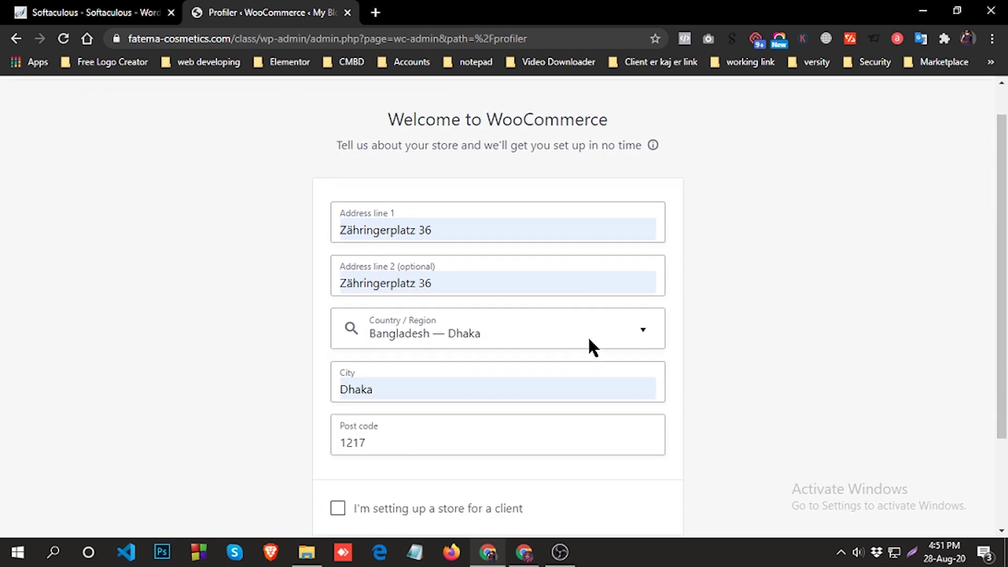
click(340, 391)
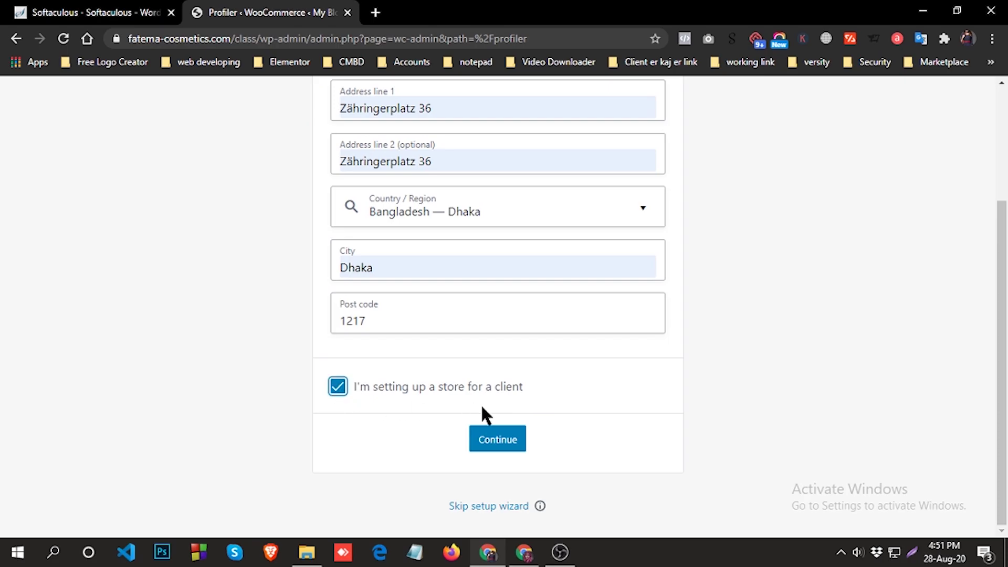
click(494, 443)
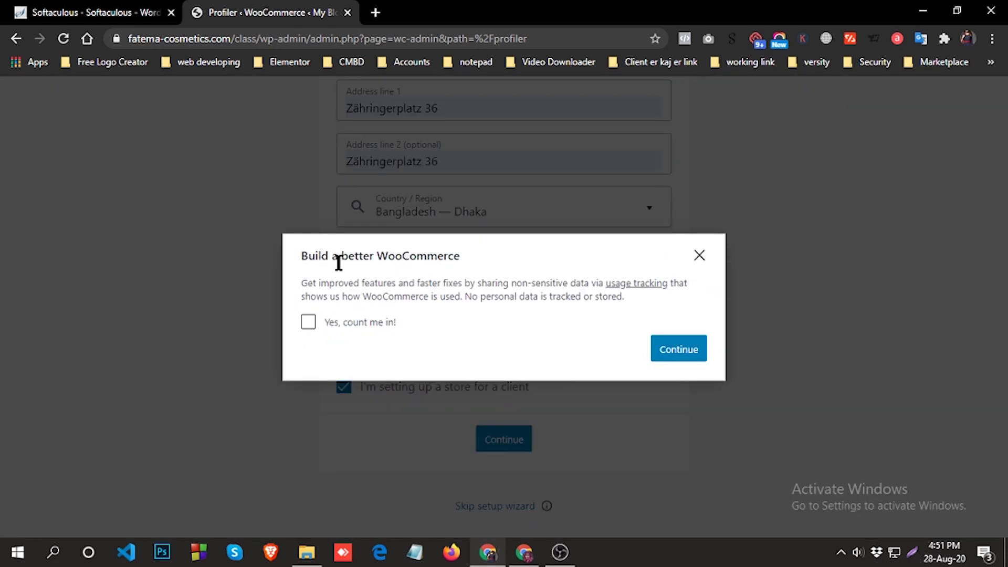
click(307, 323)
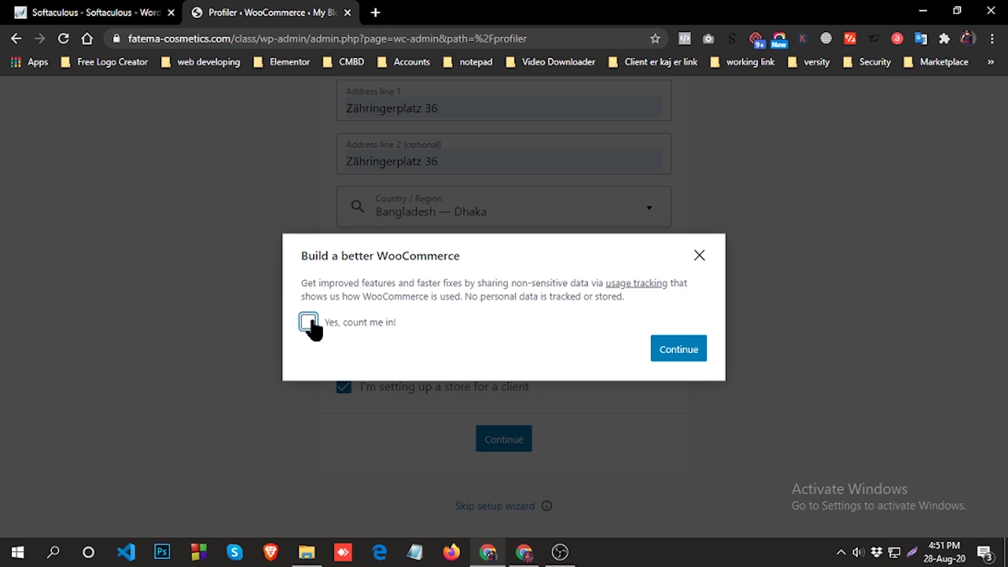
click(692, 352)
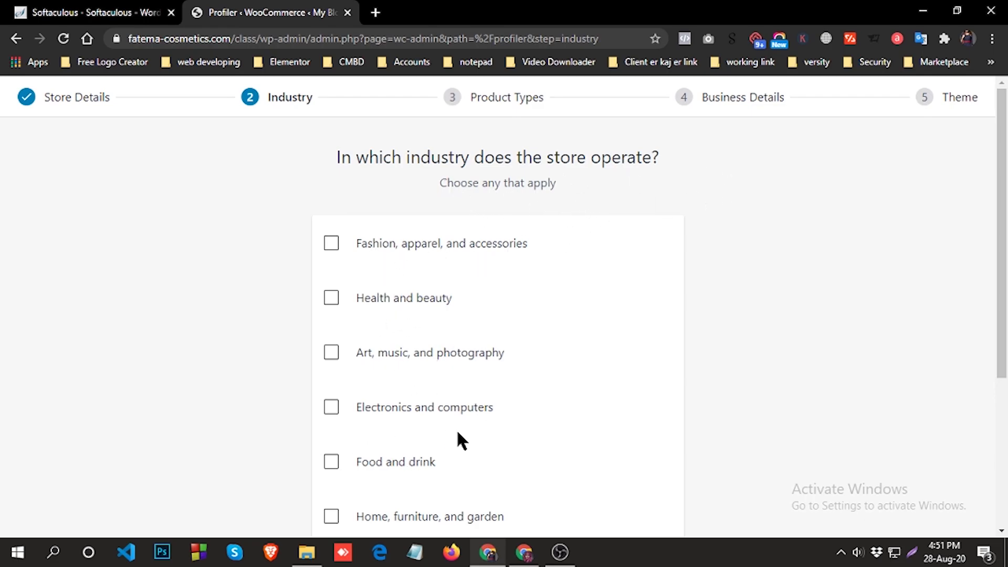
Step: Choose Electronics and computers as the store's industry and continue to the product types
scroll(462, 425, down, 4)
scroll(464, 424, up, 4)
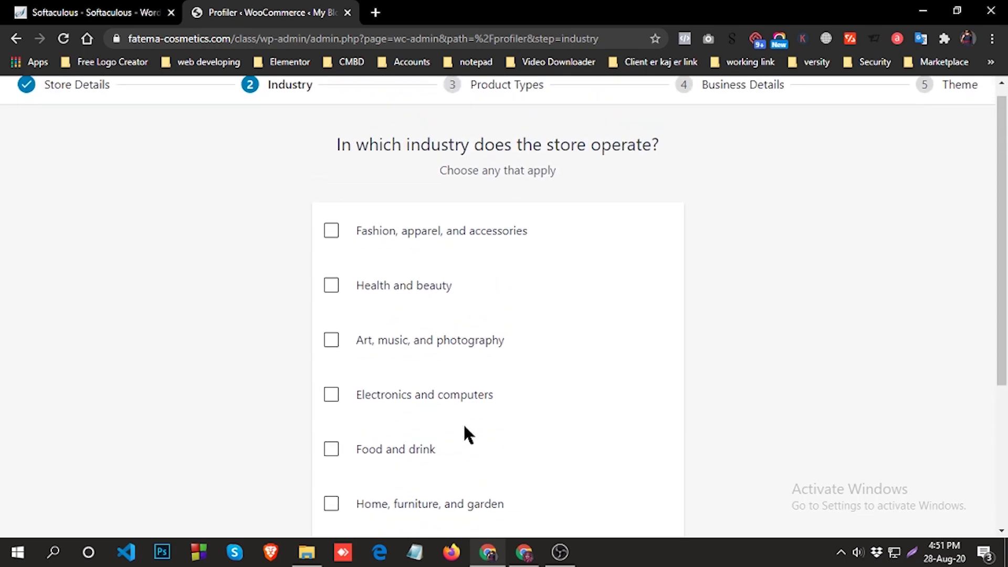
scroll(493, 420, down, 2)
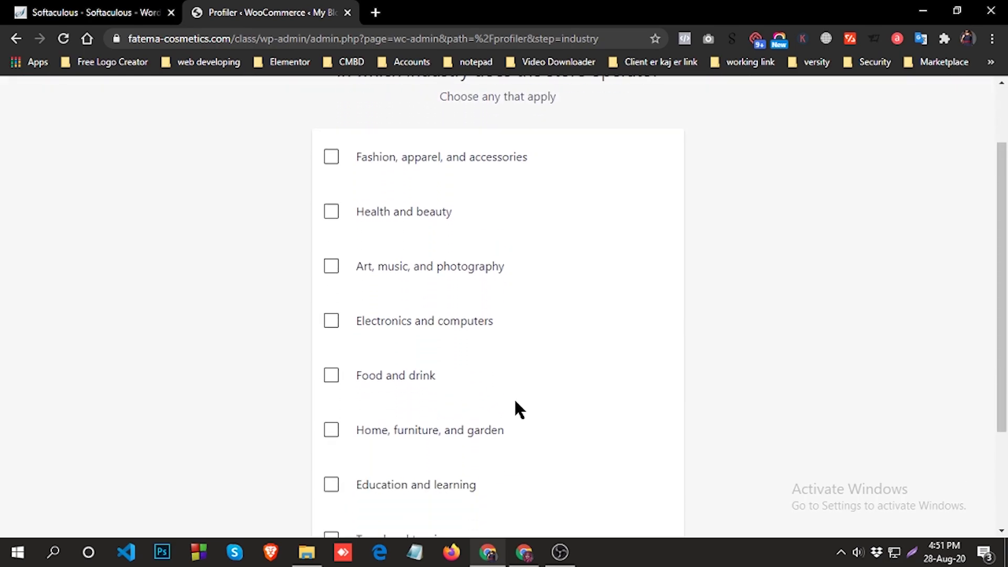
scroll(516, 409, down, 1)
scroll(526, 433, up, 3)
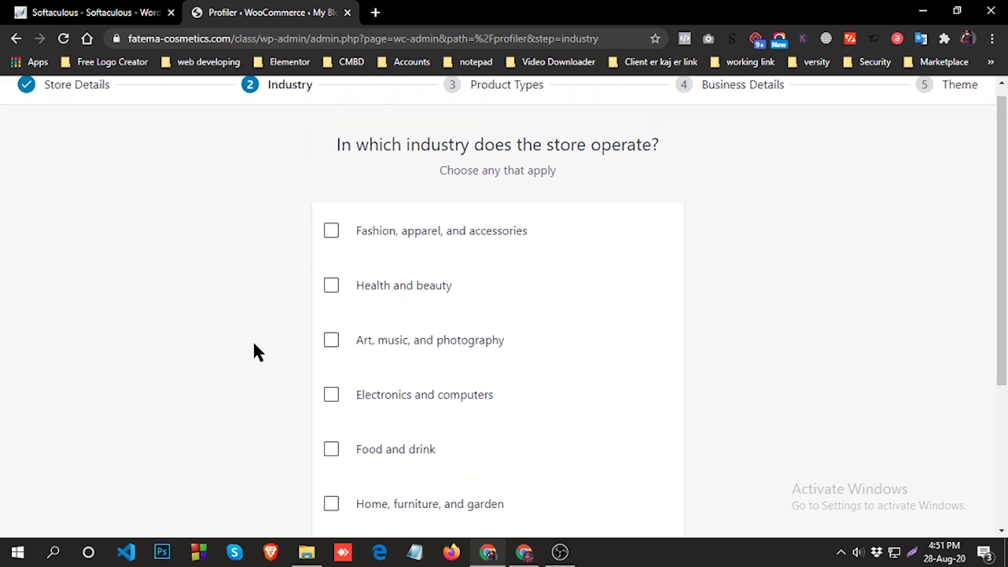
scroll(517, 378, down, 1)
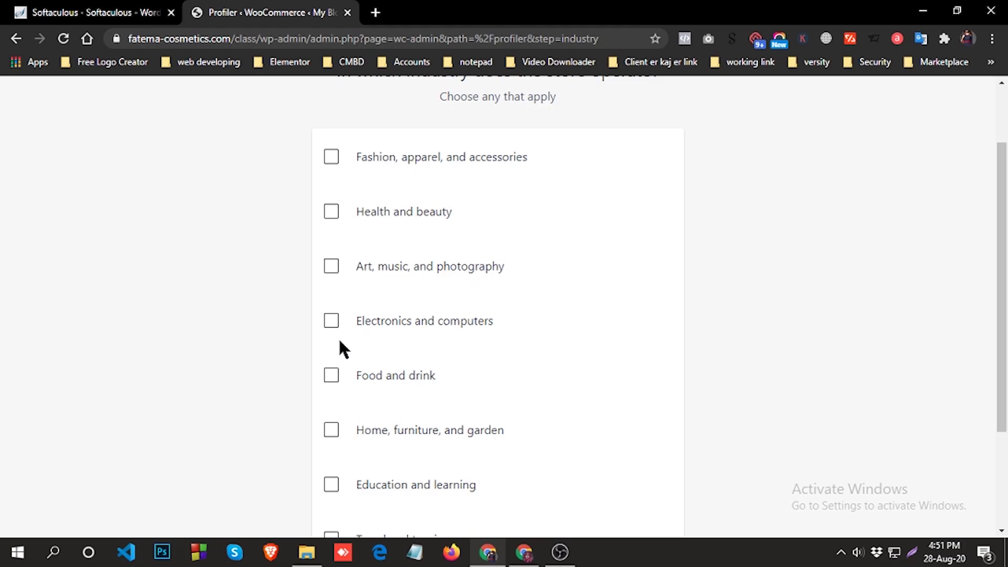
click(333, 321)
scroll(616, 362, down, 2)
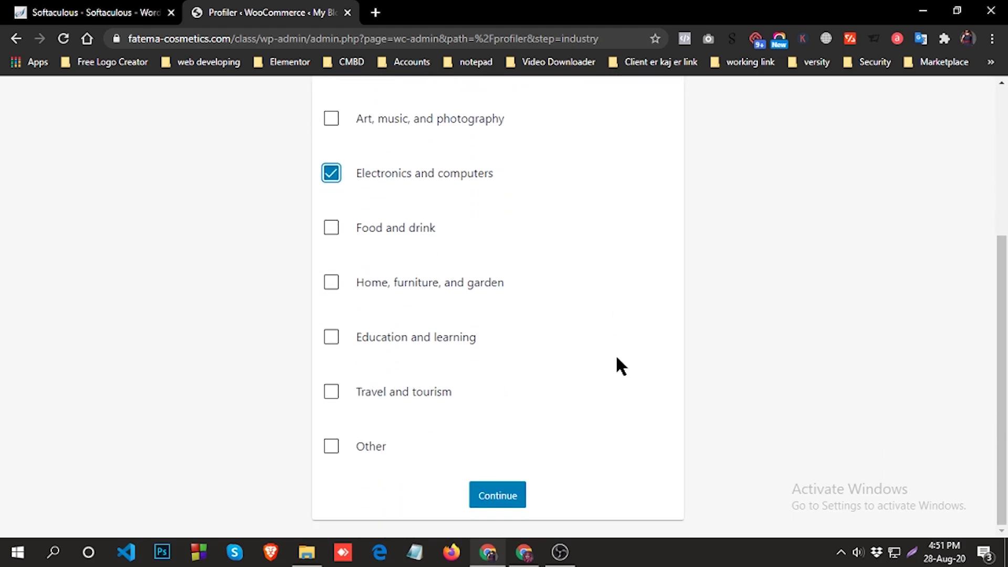
click(498, 497)
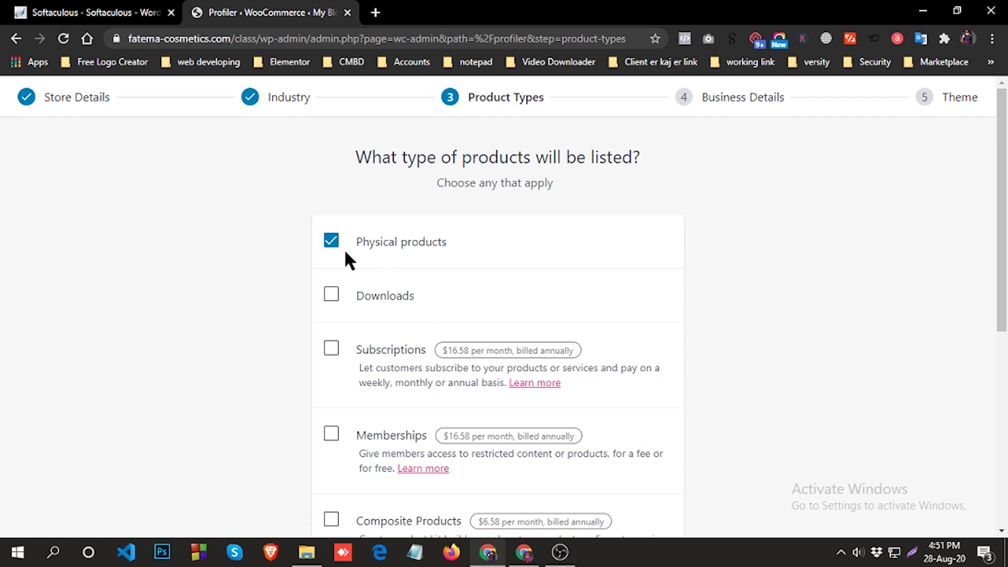
click(331, 297)
scroll(389, 304, down, 4)
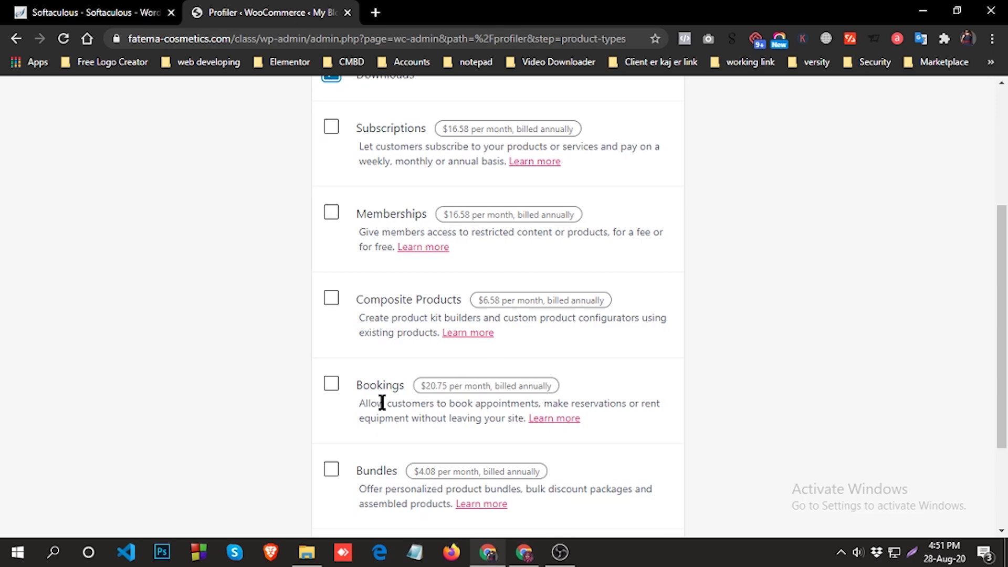
scroll(349, 274, up, 4)
click(333, 297)
Step: Accept Physical products as the store's product type and continue to the business details
scroll(548, 352, down, 6)
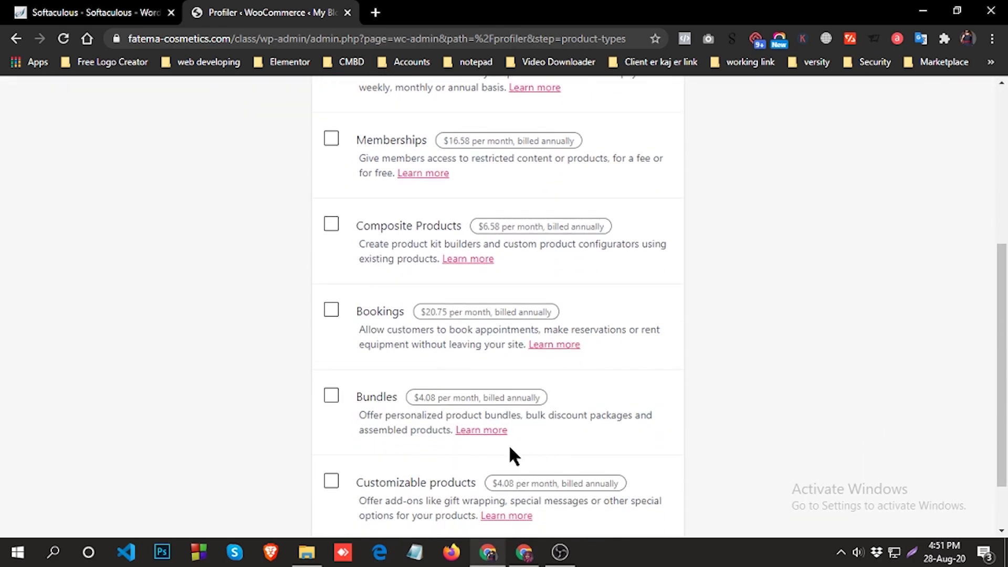
scroll(482, 432, down, 2)
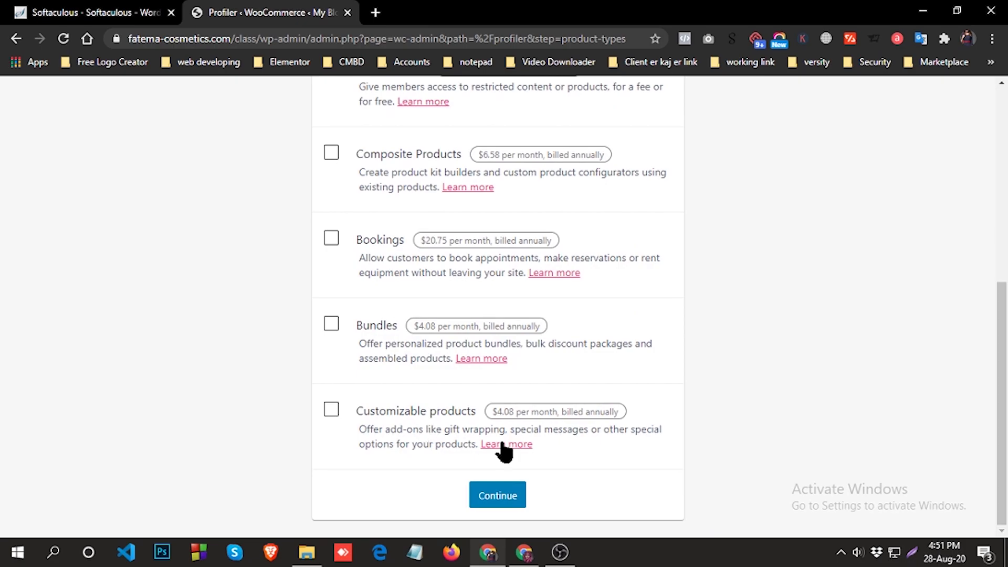
click(496, 496)
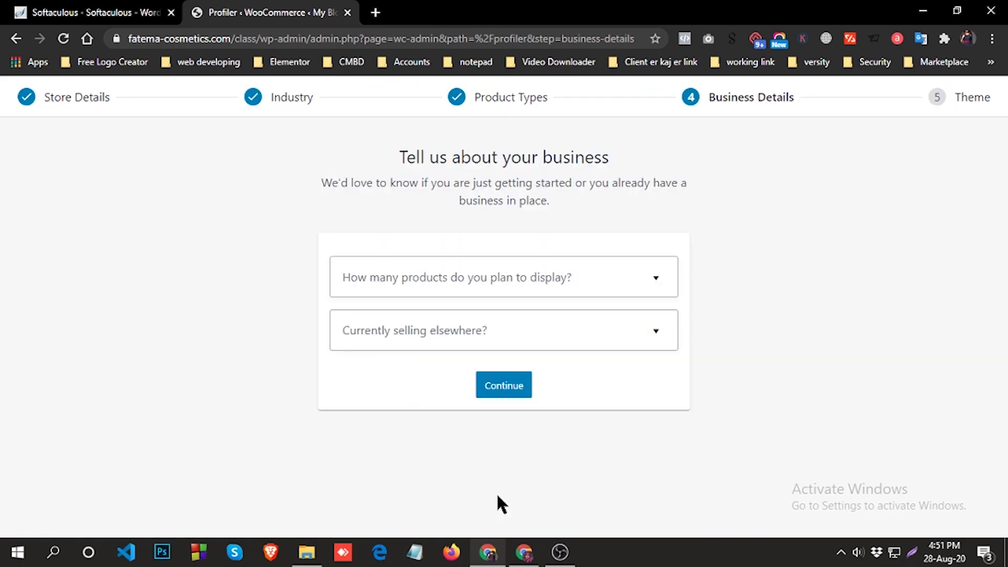
Step: Set the number of products to display to 1,000+ and answer No to currently selling elsewhere
click(560, 282)
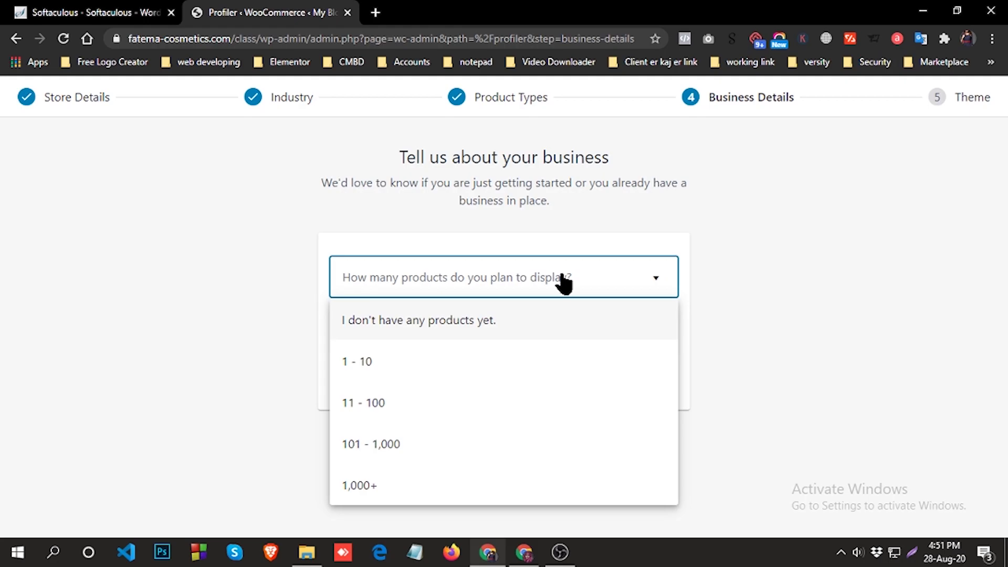
click(372, 486)
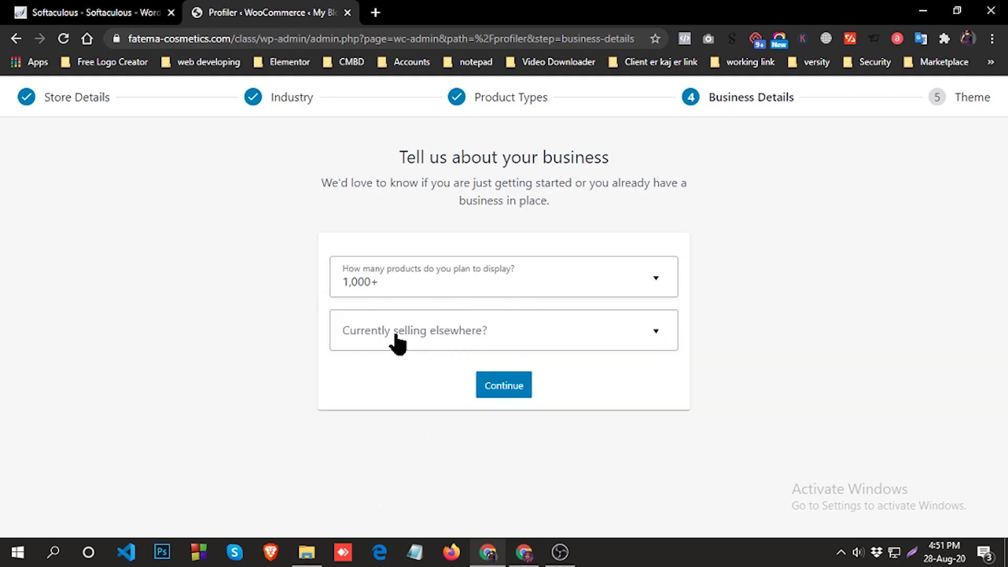
click(501, 331)
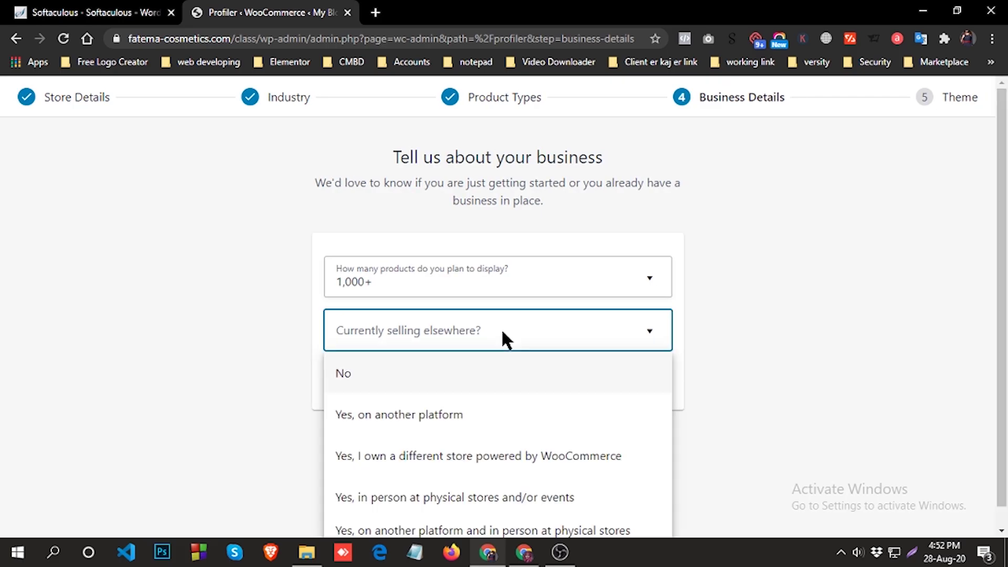
click(385, 387)
Step: Submit the business details with the Facebook, Mailchimp and Google Ads options enabled, and proceed to the theme selection
scroll(588, 326, down, 2)
scroll(609, 321, down, 1)
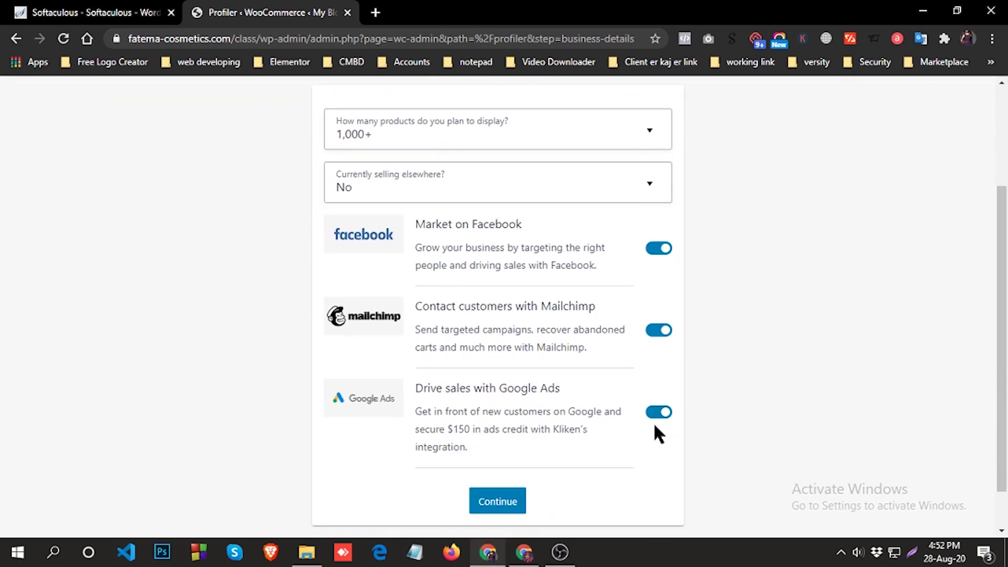
scroll(656, 420, down, 1)
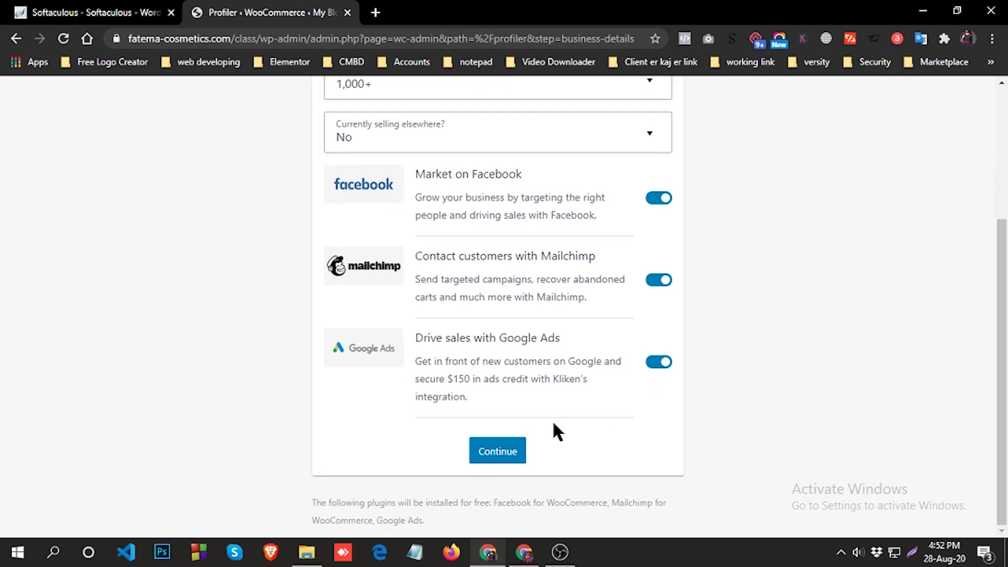
click(505, 451)
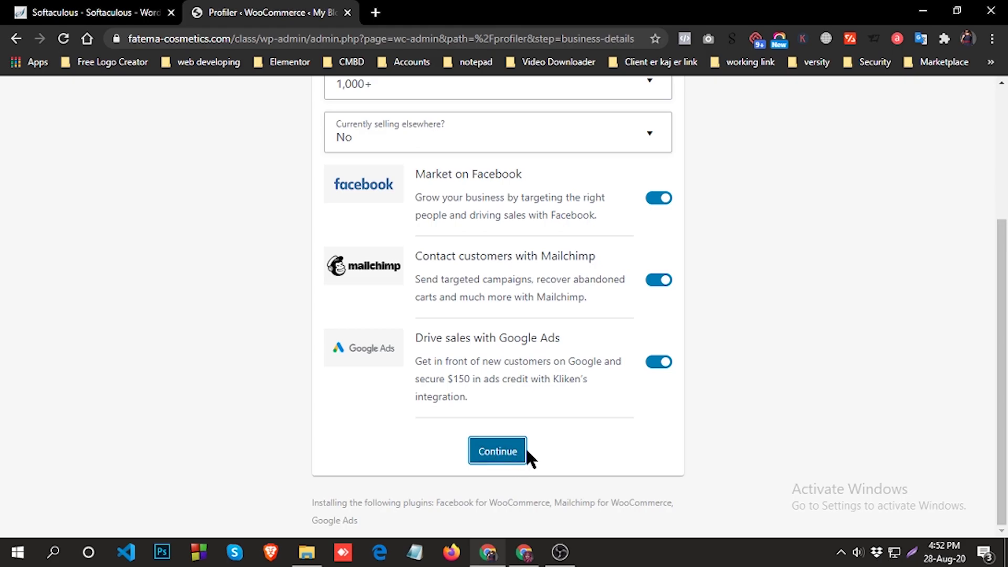
scroll(682, 437, up, 2)
scroll(682, 437, down, 2)
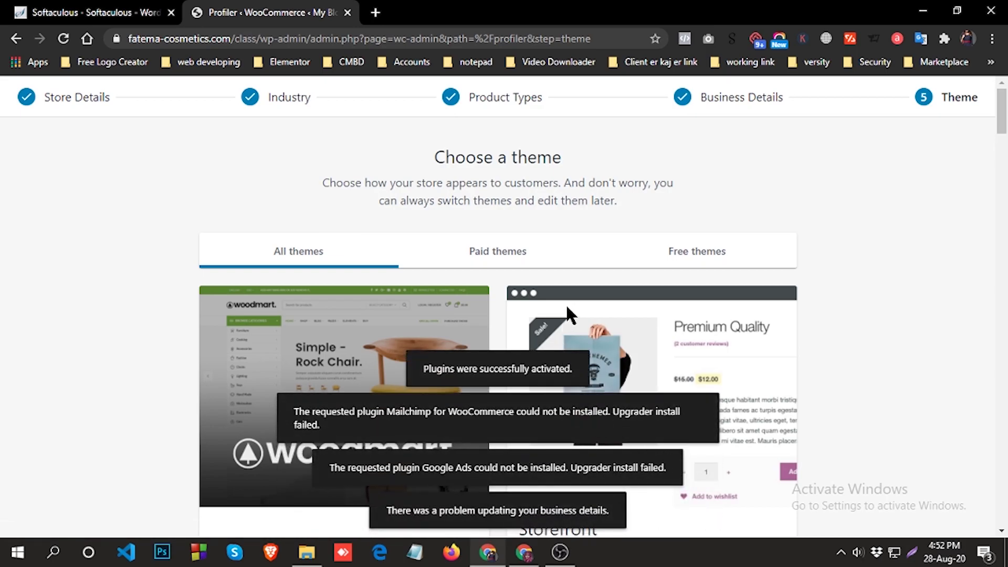
Step: Keep Woodmart as the store's active theme in the setup wizard and continue
scroll(567, 307, down, 1)
scroll(570, 313, down, 3)
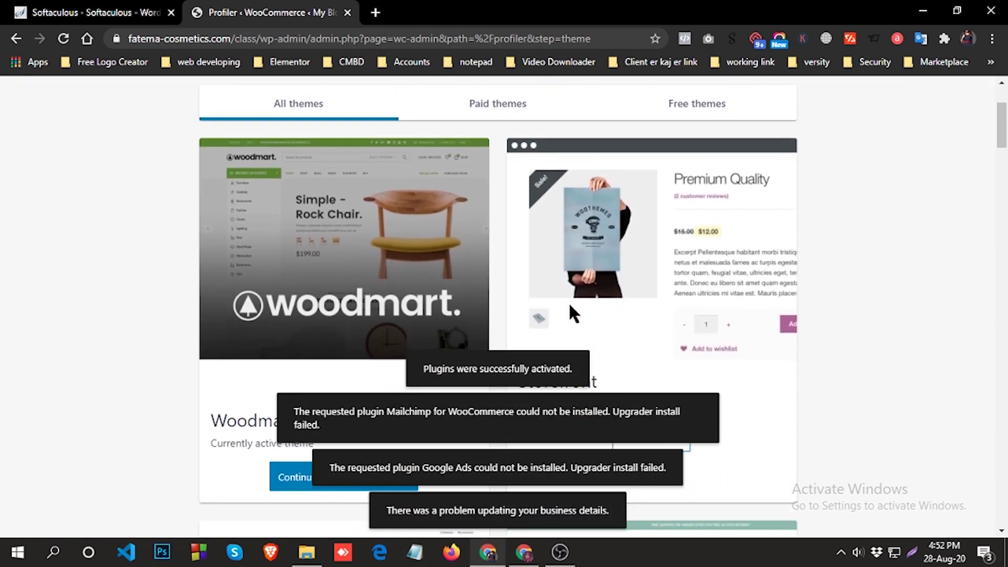
scroll(583, 309, down, 3)
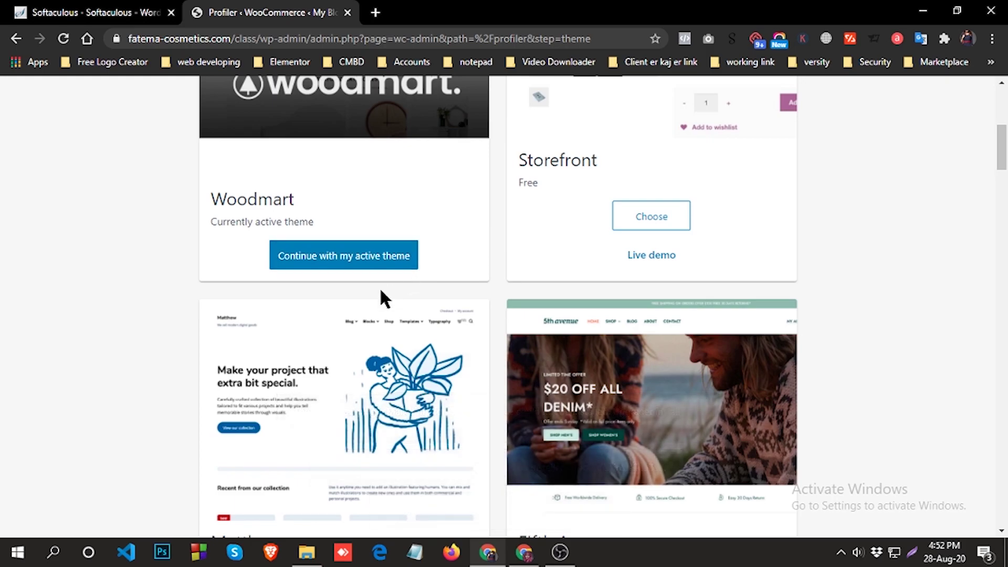
scroll(420, 283, up, 3)
scroll(252, 270, up, 2)
scroll(326, 312, down, 2)
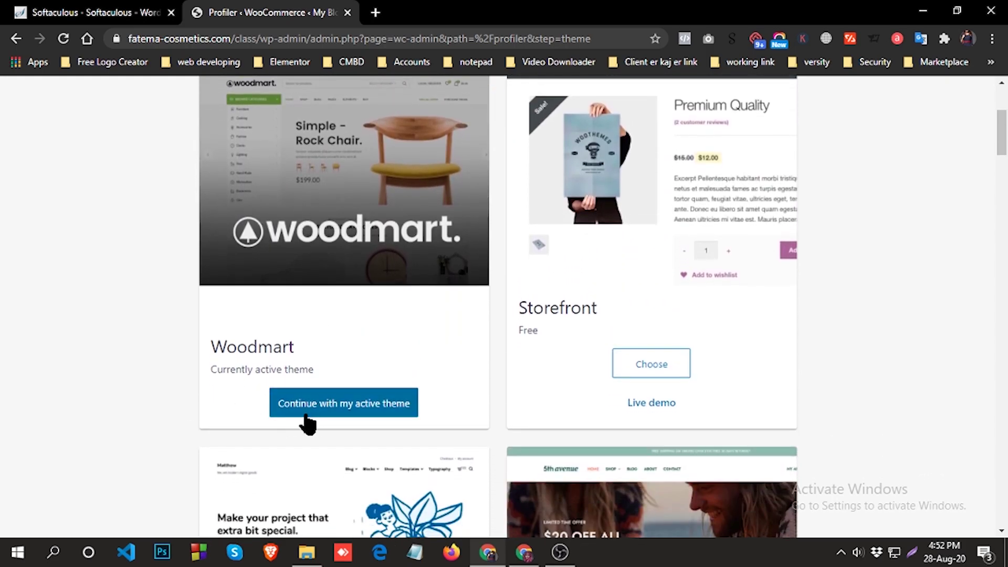
click(366, 411)
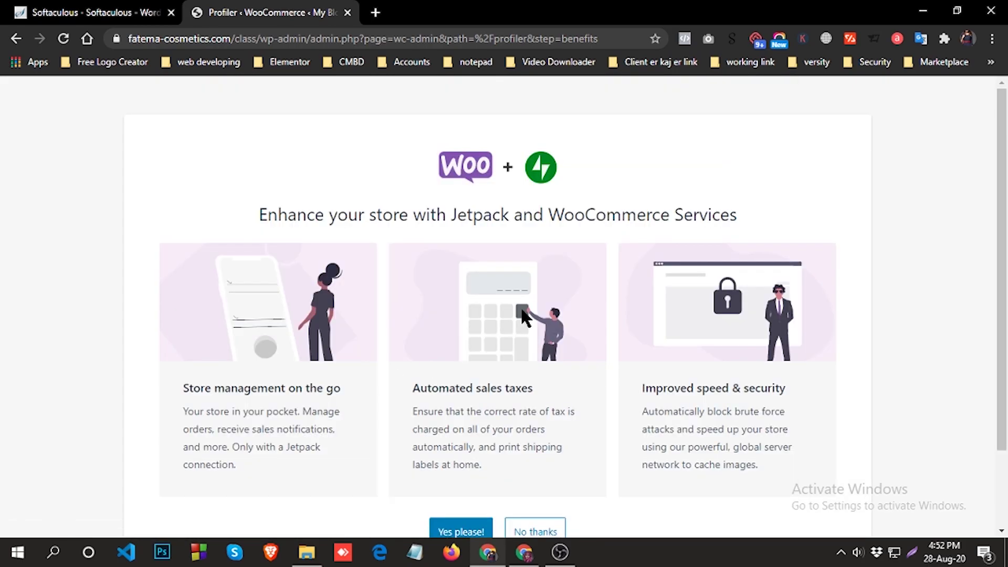
Step: Decline the Jetpack and WooCommerce Services offer and continue past the final setup message to the WooCommerce home
scroll(521, 307, down, 2)
click(532, 437)
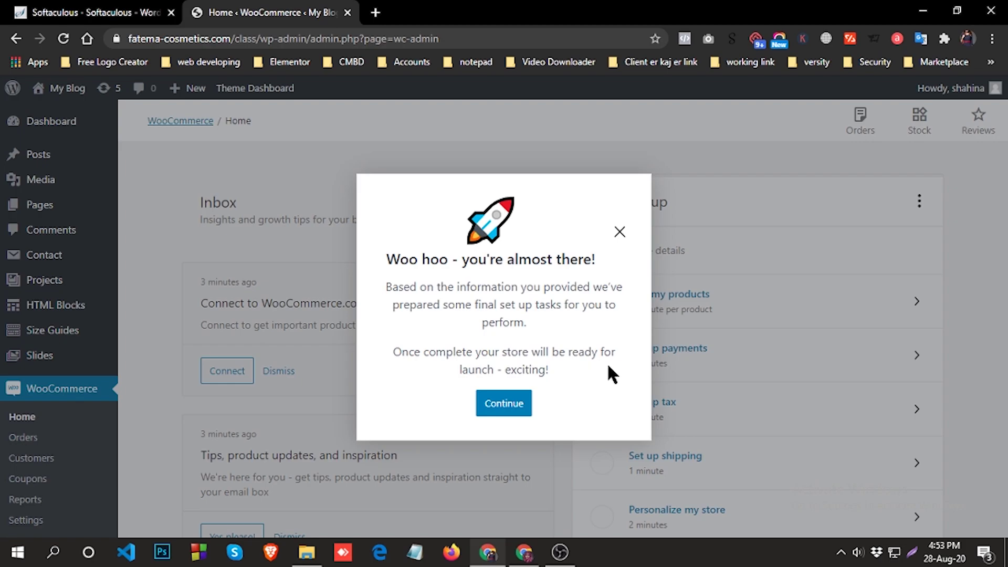
click(501, 403)
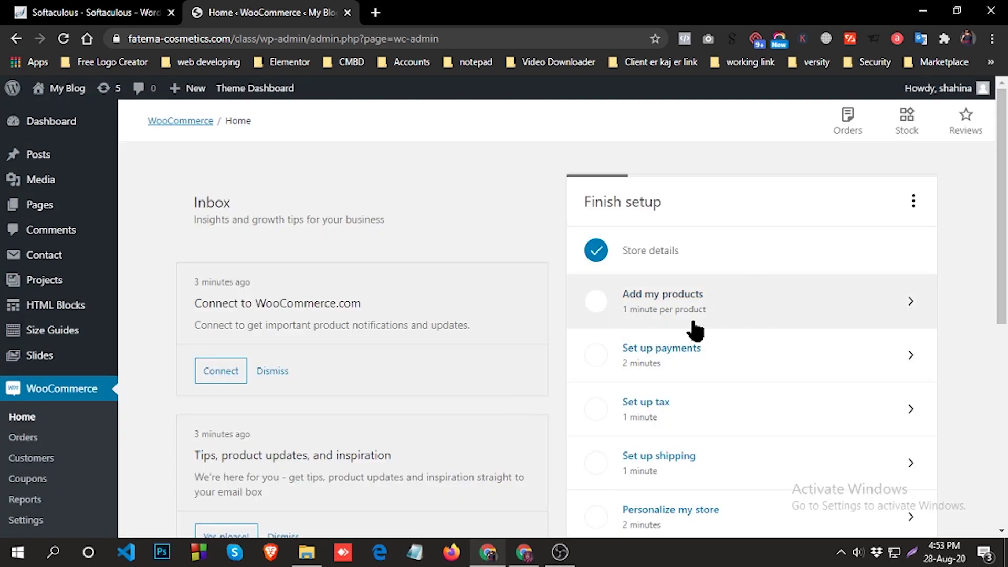
Step: Look over the WooCommerce home page and return to the main WordPress dashboard
scroll(689, 371, down, 1)
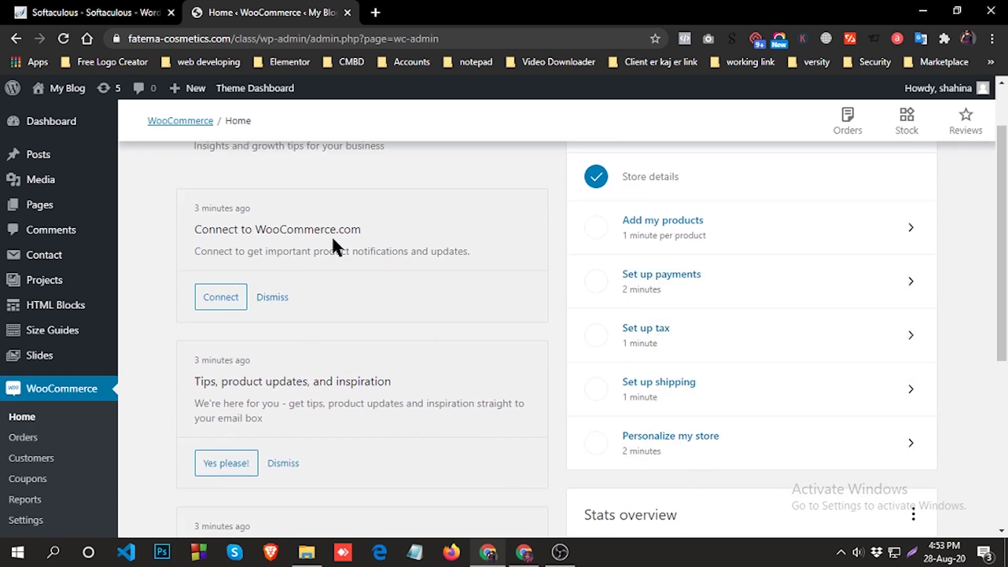
scroll(247, 305, up, 1)
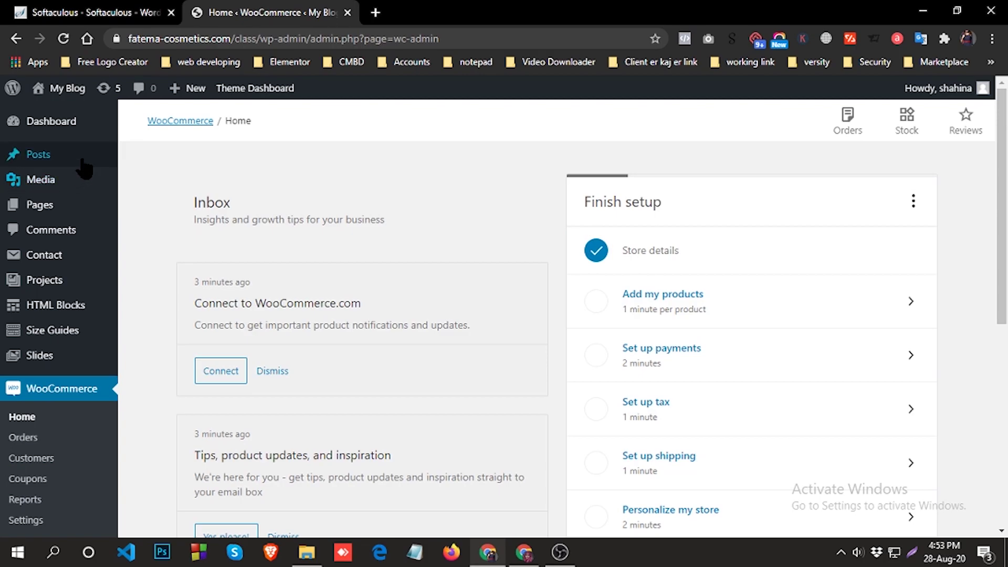
scroll(32, 278, down, 5)
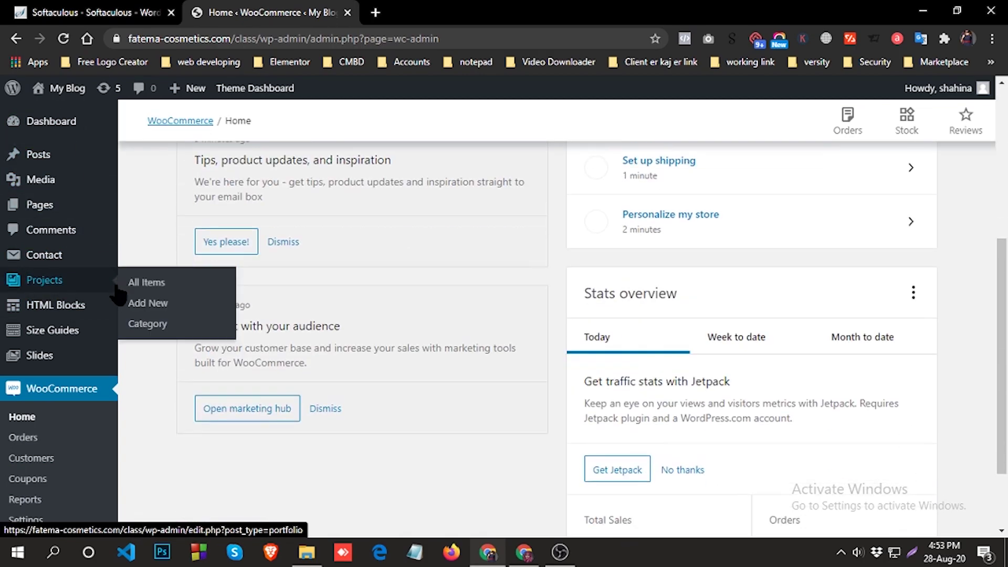
click(45, 126)
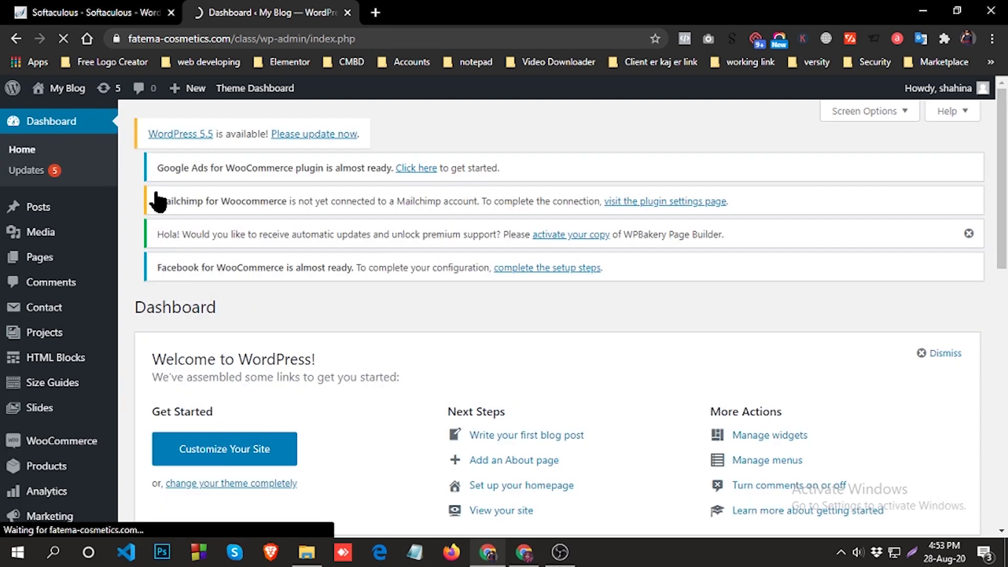
Step: Open WoodMart's Base import page and import the base data with all pages and versions included
scroll(197, 223, down, 3)
scroll(197, 224, down, 3)
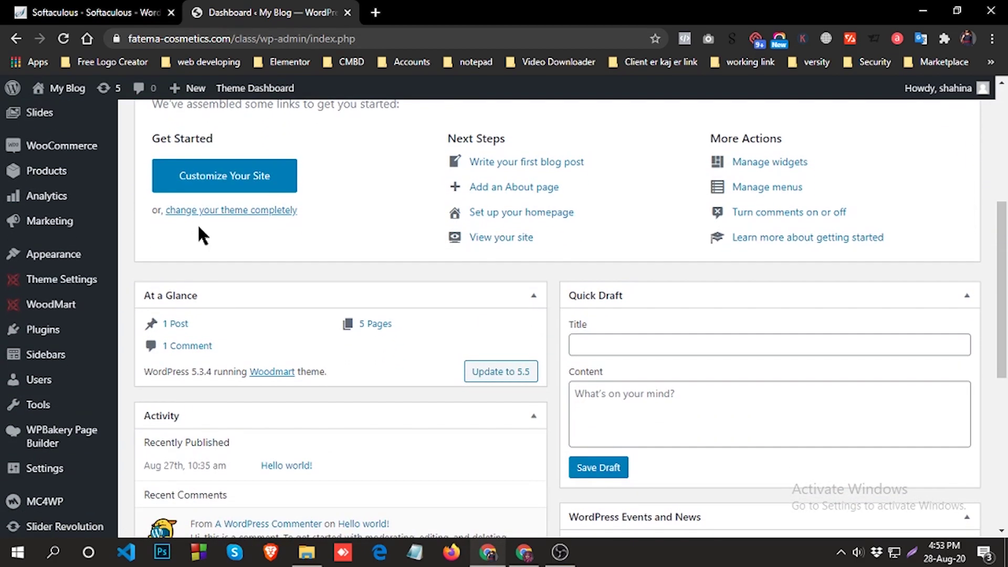
scroll(199, 226, down, 2)
scroll(205, 230, down, 1)
mouse_move(51, 269)
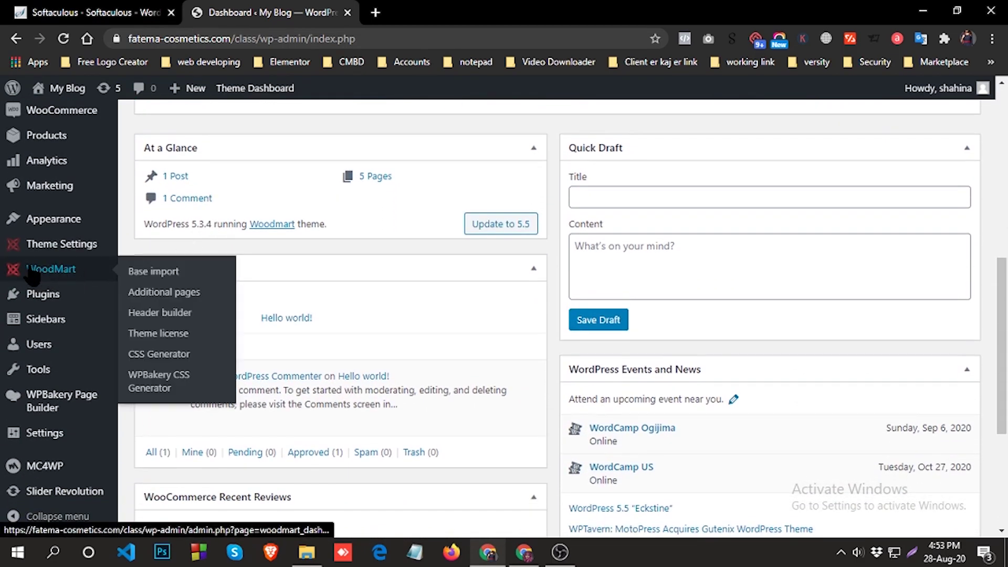
click(149, 272)
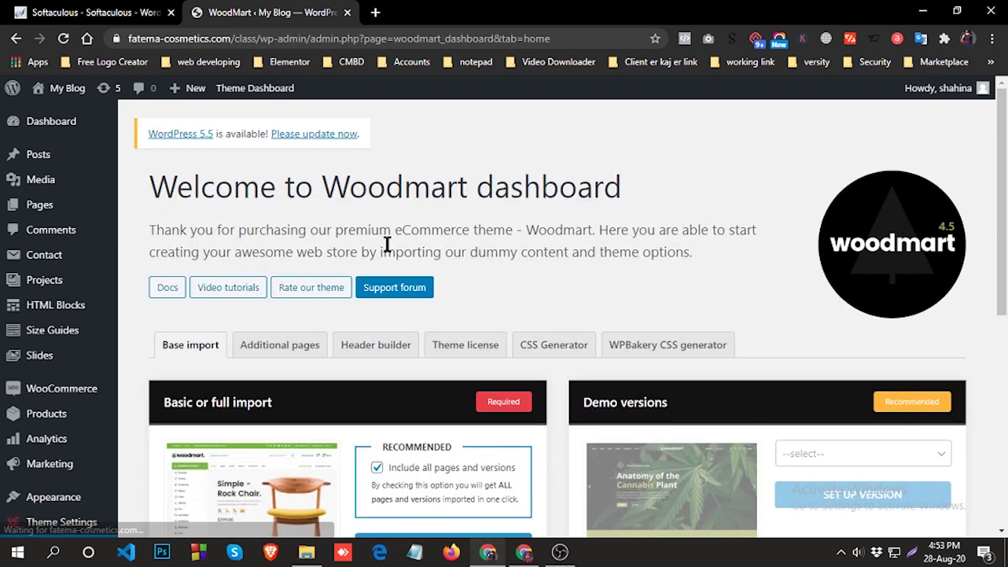
scroll(446, 270, down, 3)
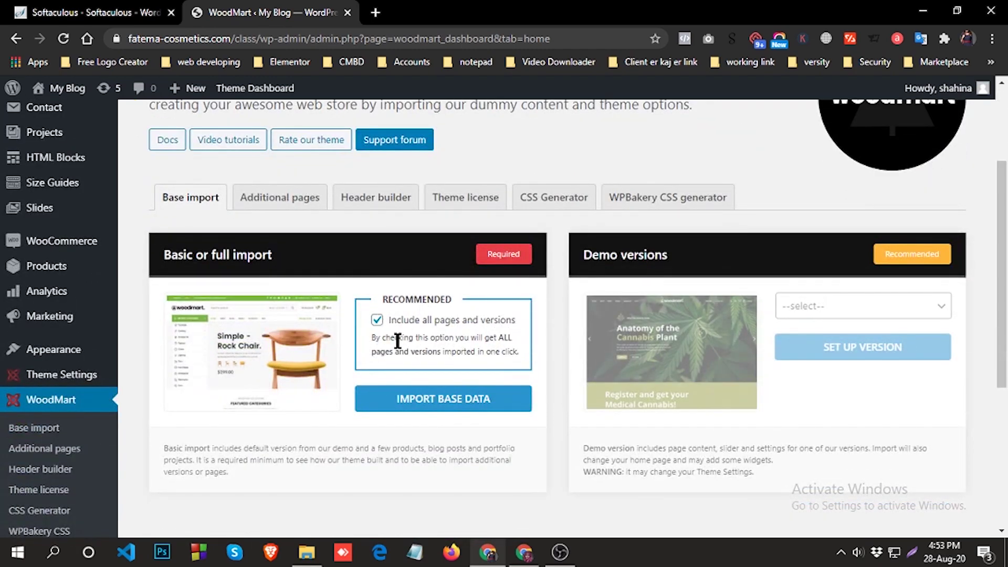
click(459, 403)
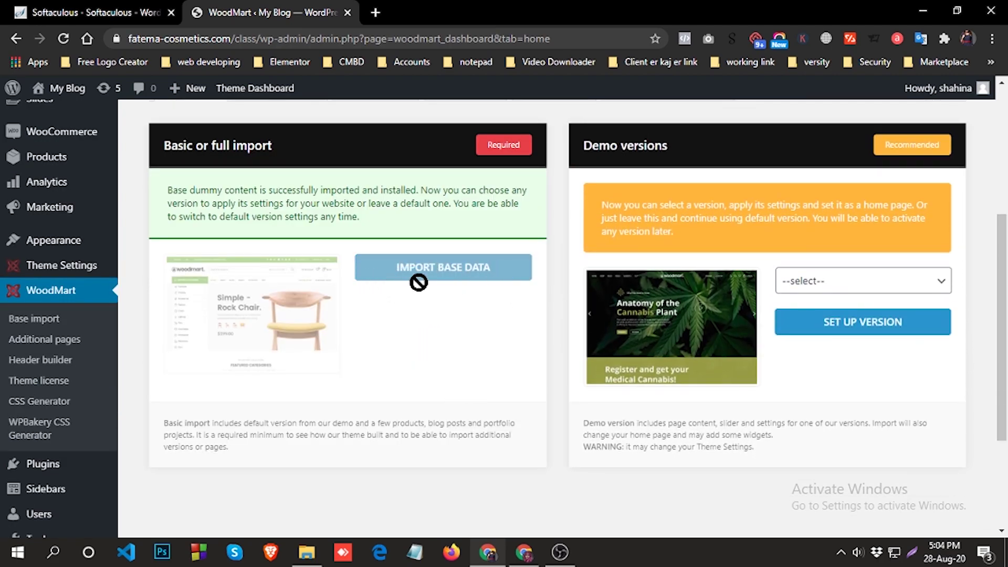
Step: Open the site's front end in a new browser tab and switch to it
mouse_move(58, 88)
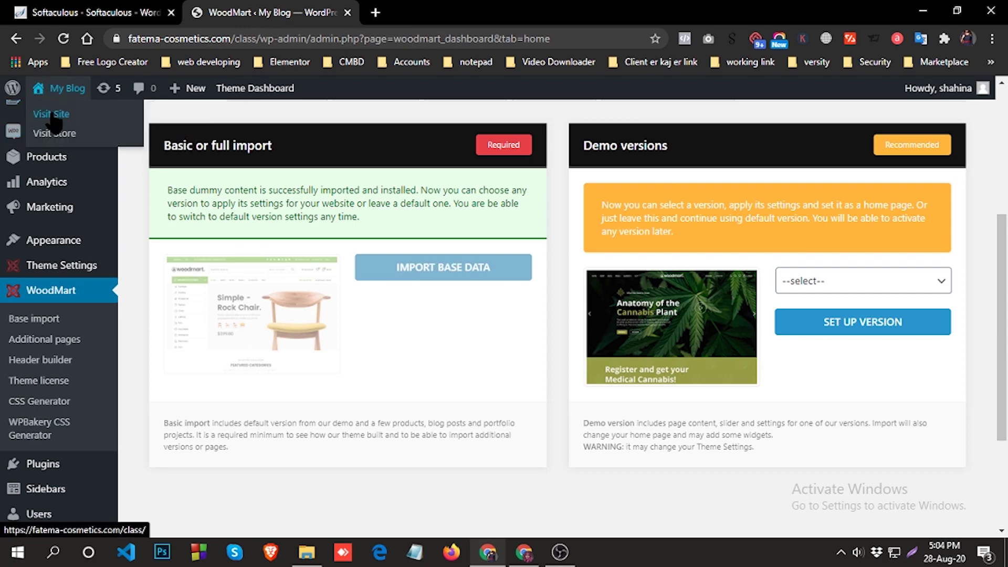
right_click(58, 115)
click(94, 126)
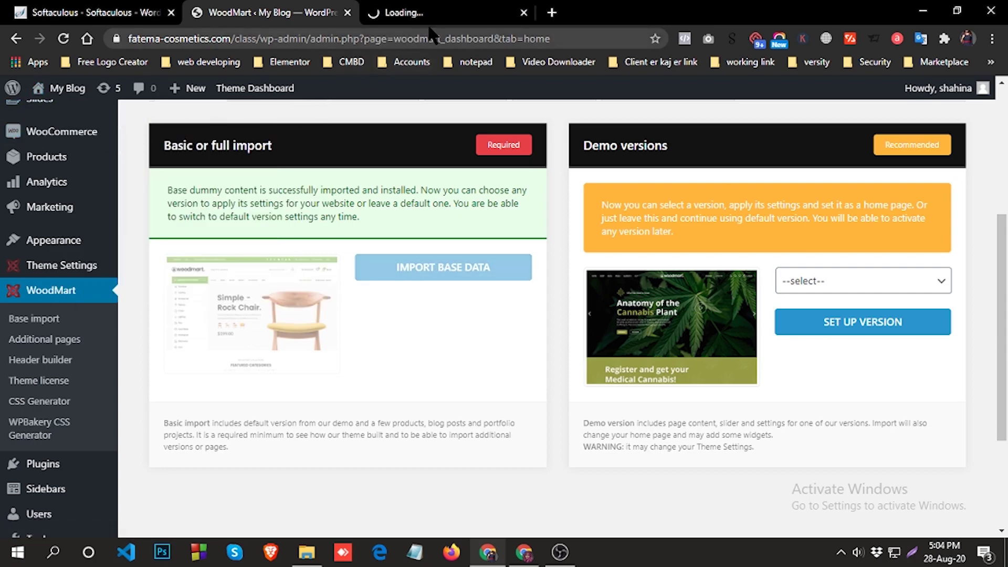
click(433, 9)
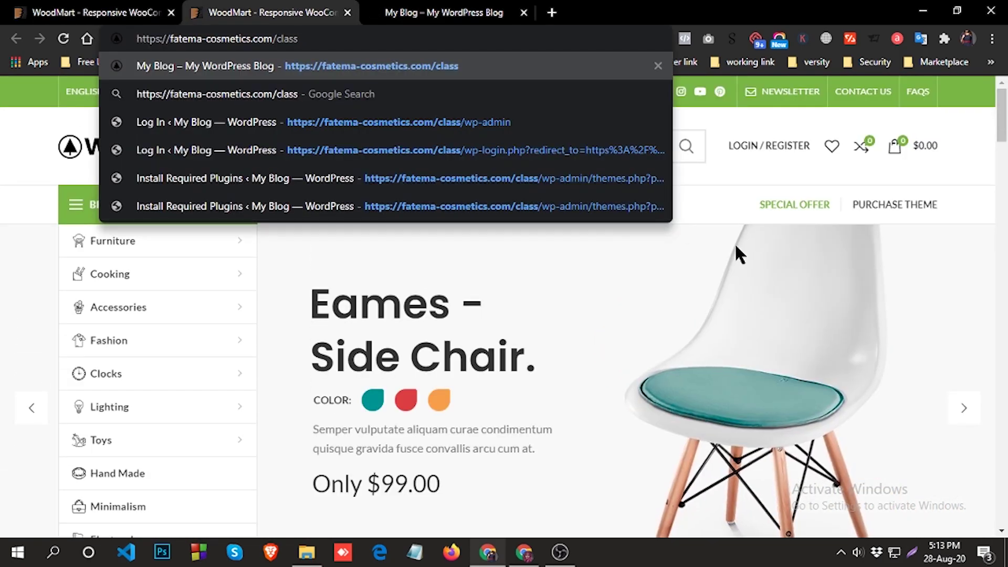
Step: Examine the WoodMart storefront homepage, covering the banner, featured categories, products, blog posts and footer
click(735, 246)
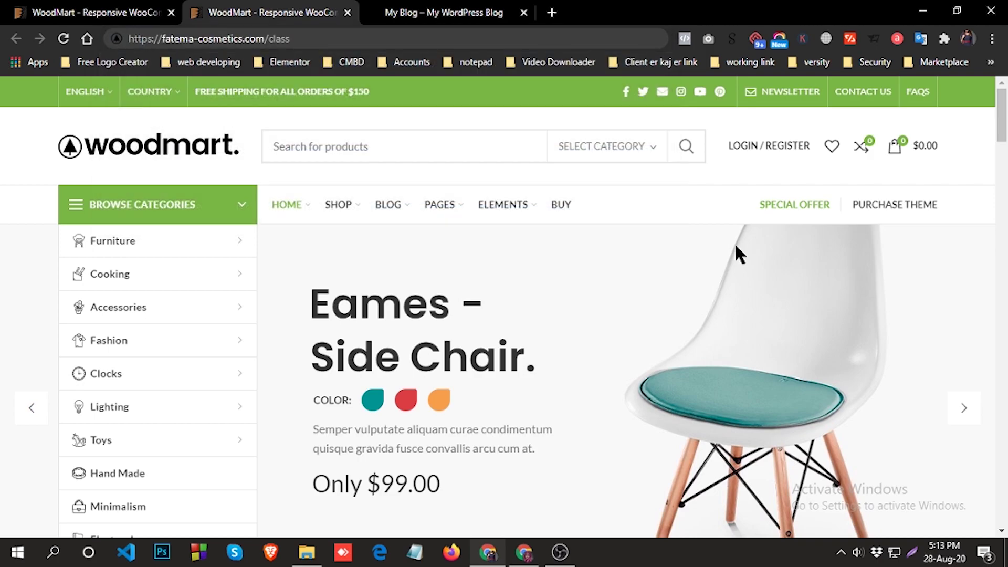
scroll(392, 246, down, 1)
scroll(455, 198, down, 15)
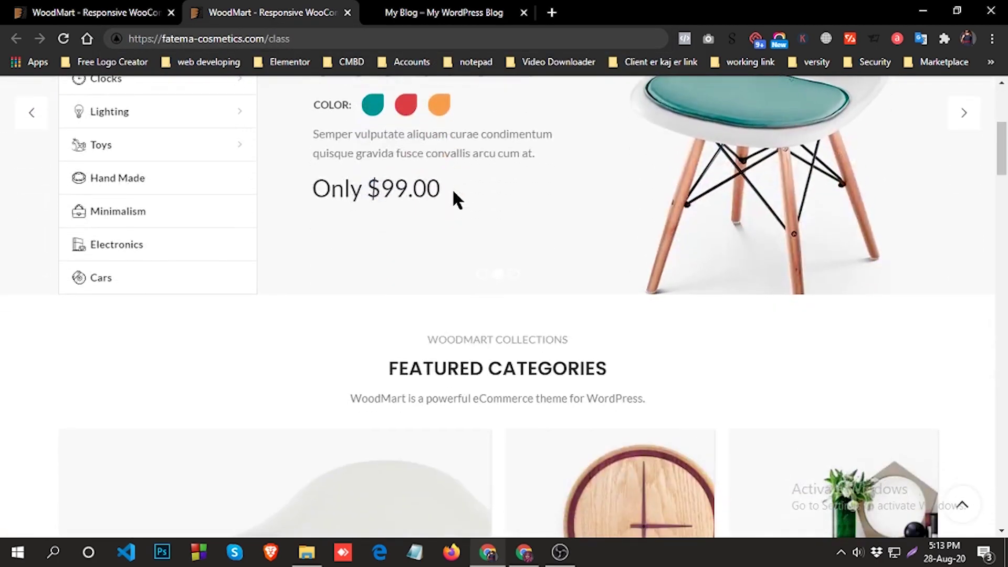
scroll(455, 201, down, 5)
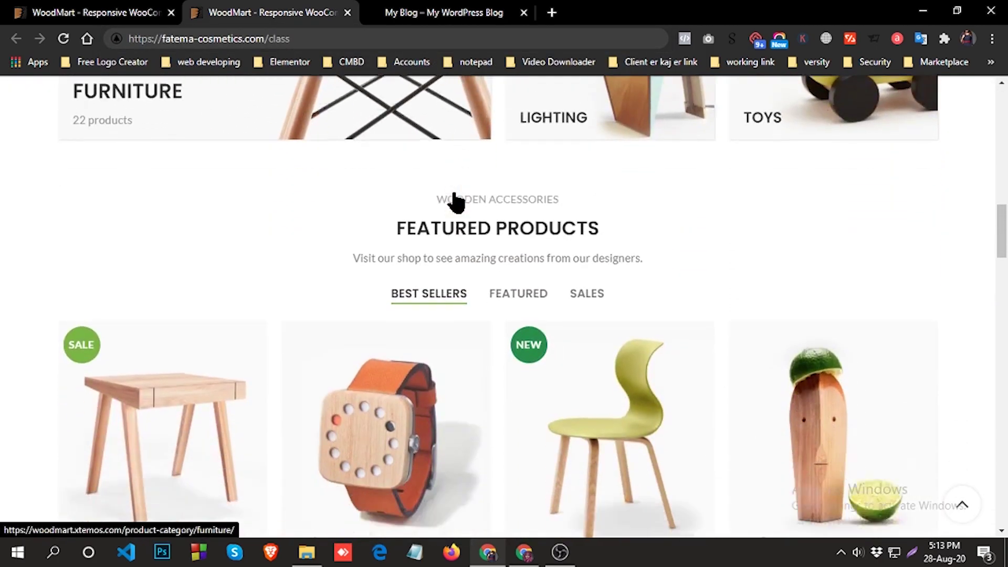
scroll(455, 201, up, 15)
scroll(455, 202, up, 2)
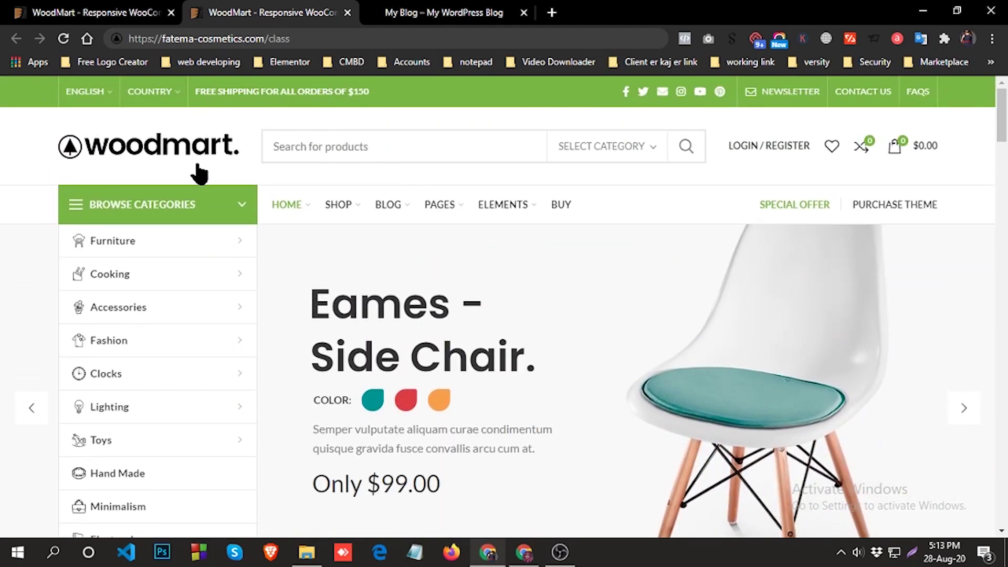
scroll(293, 182, down, 5)
scroll(292, 179, down, 12)
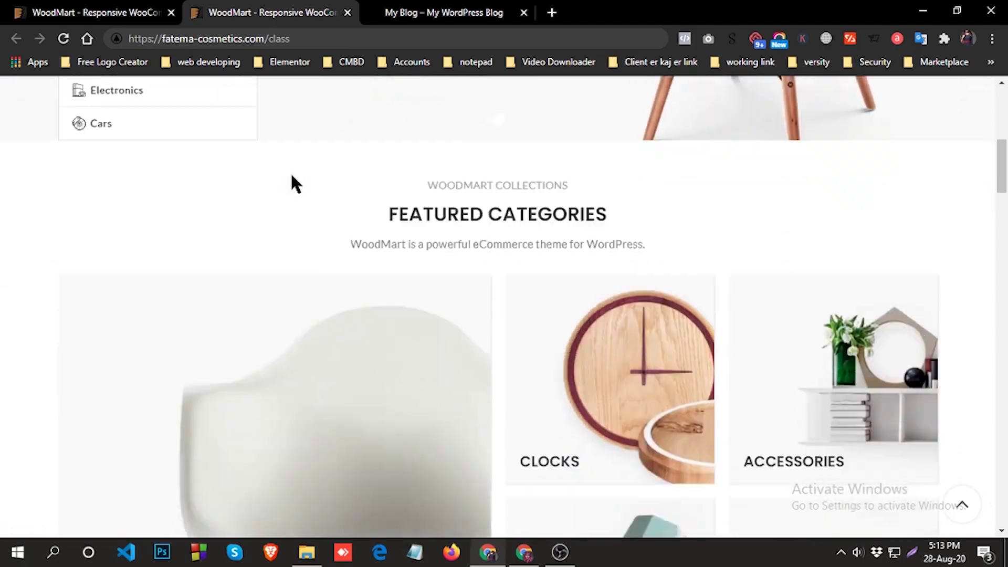
scroll(289, 179, down, 15)
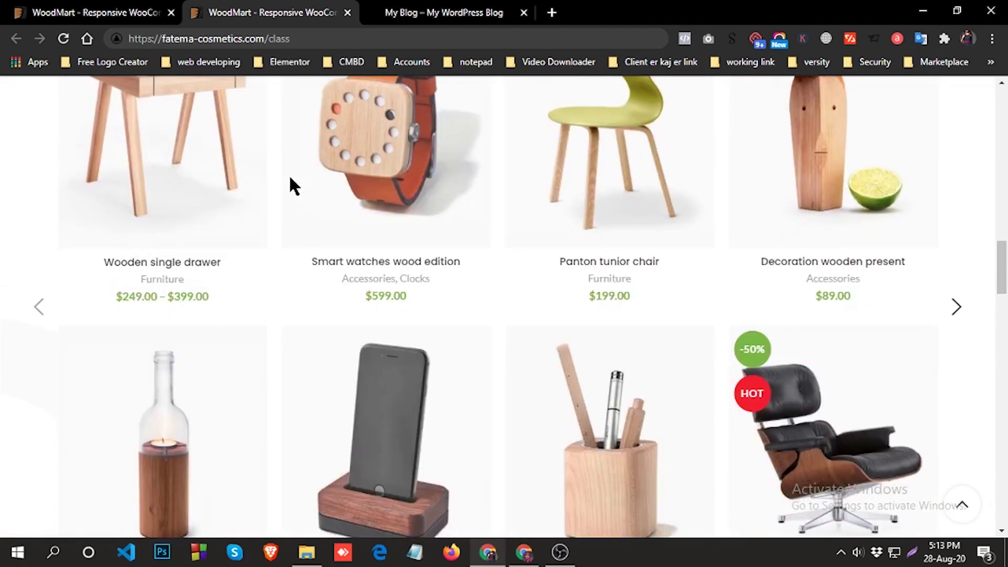
scroll(291, 188, down, 14)
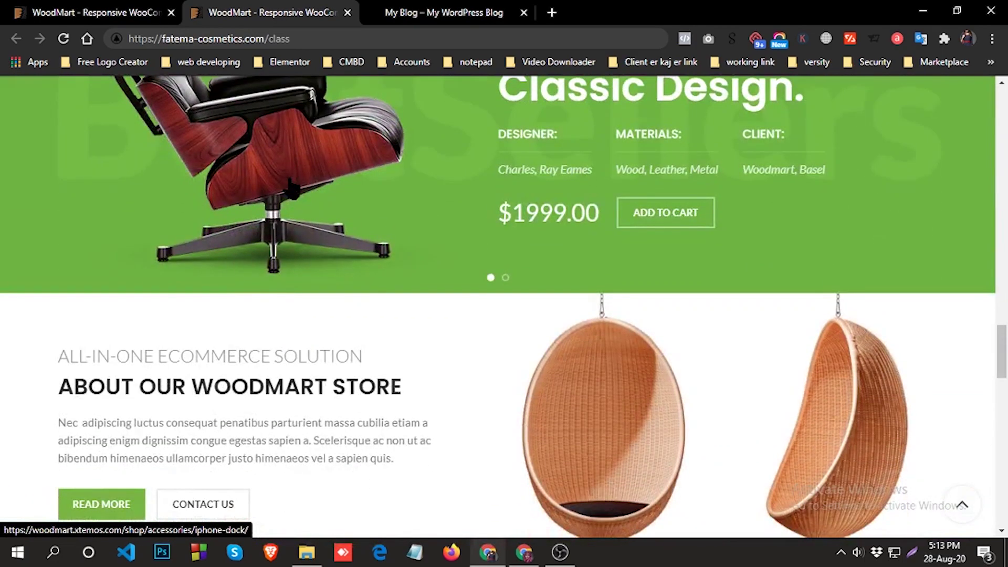
scroll(540, 257, down, 7)
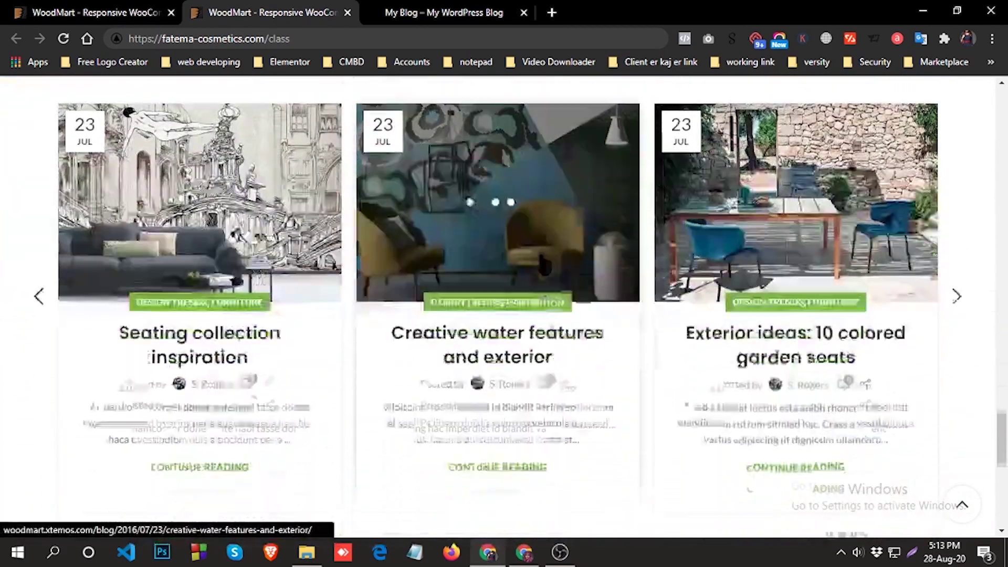
scroll(683, 247, down, 5)
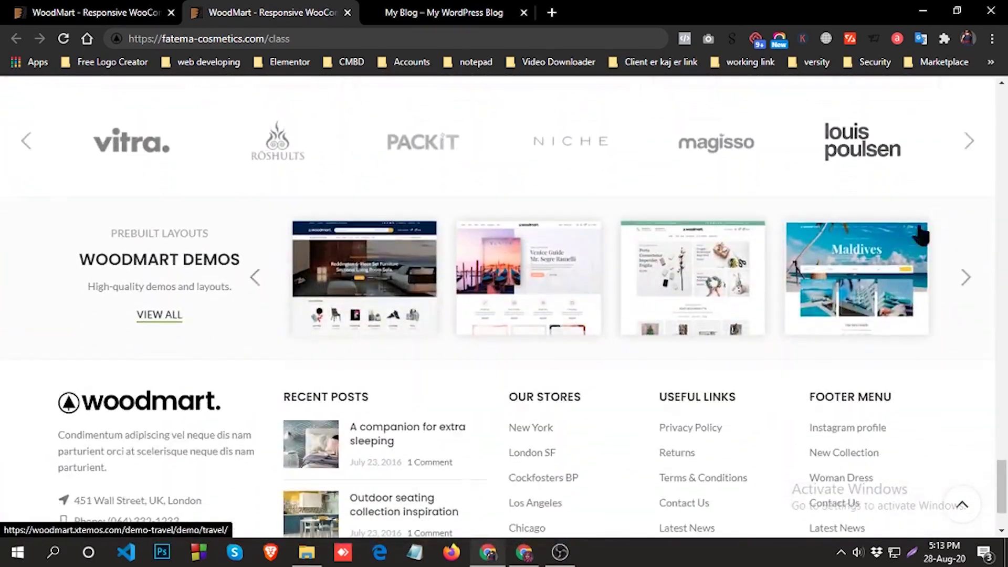
Step: Inspect the storefront's main navigation menus and the category submenus such as Furniture, Clocks and Toys
drag(1005, 508, 1005, 122)
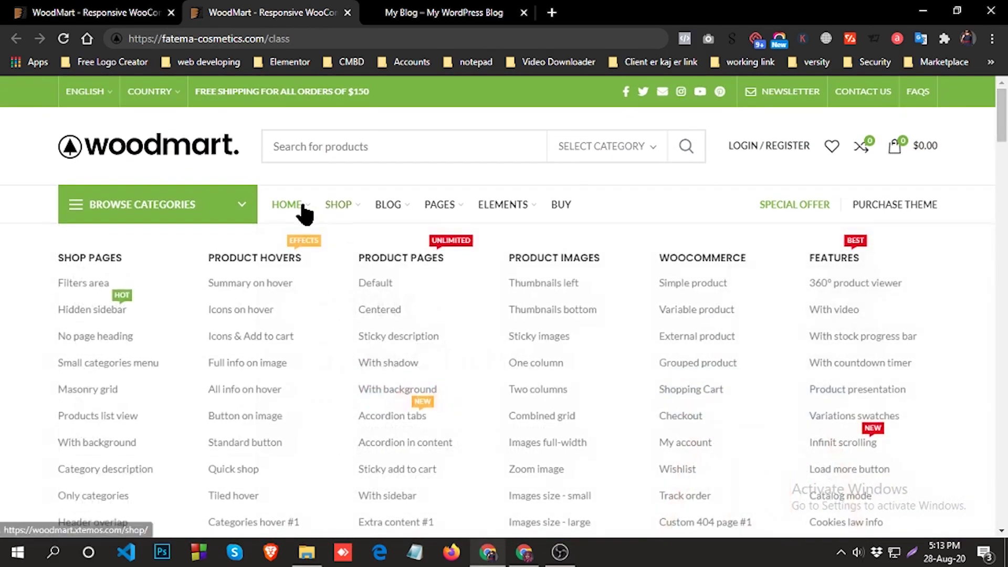
mouse_move(339, 206)
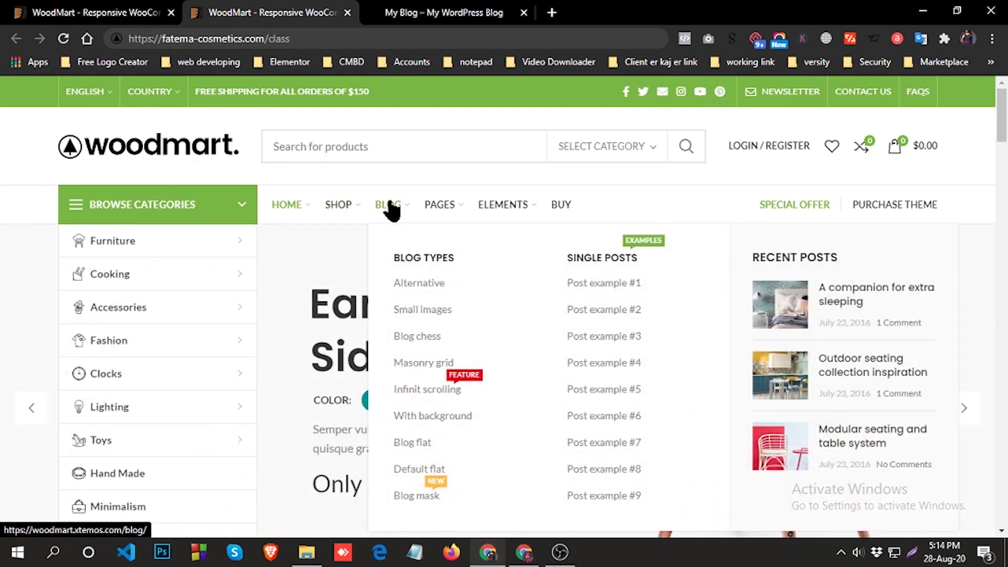
mouse_move(492, 216)
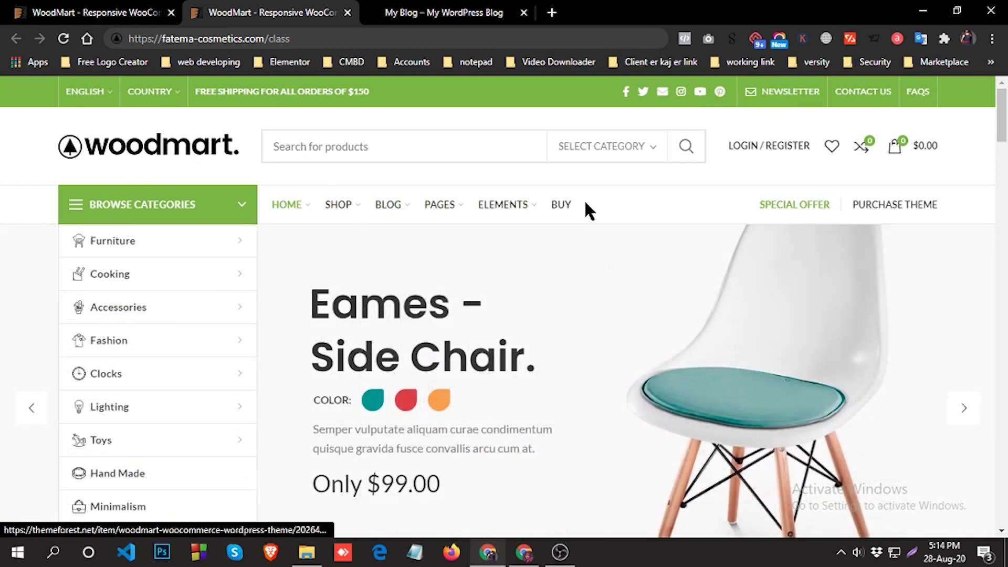
mouse_move(141, 238)
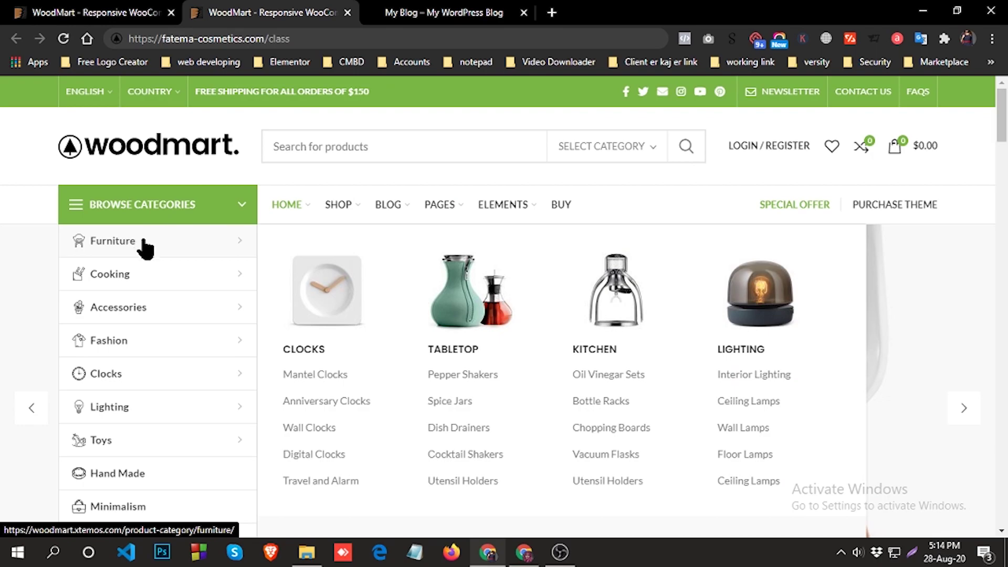
mouse_move(167, 284)
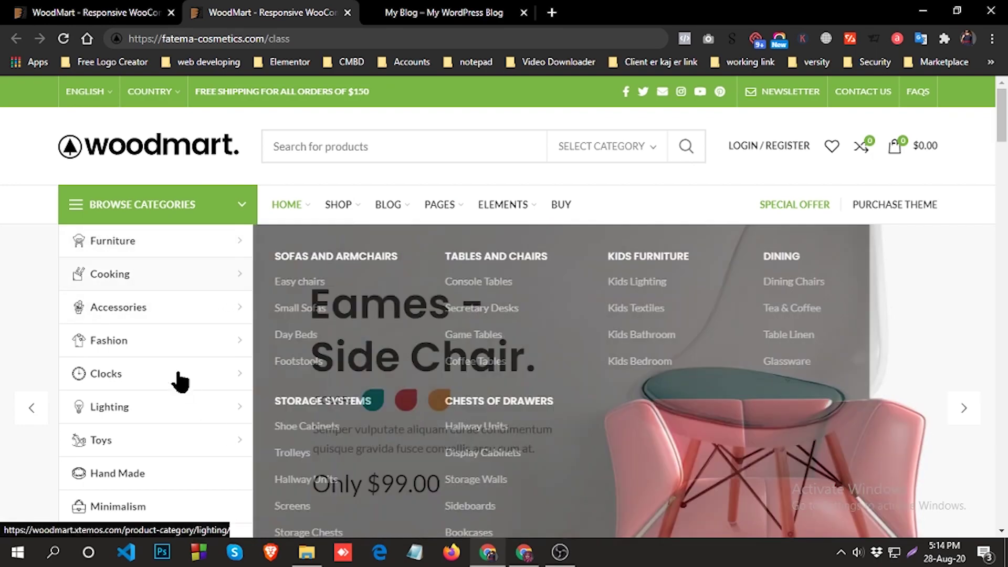
mouse_move(158, 318)
scroll(157, 318, down, 3)
mouse_move(139, 192)
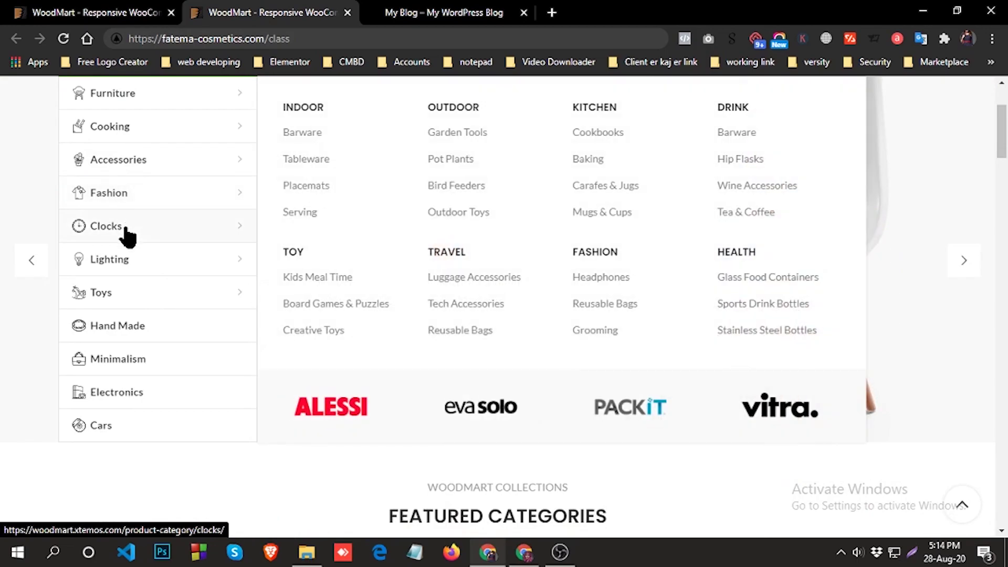
mouse_move(124, 304)
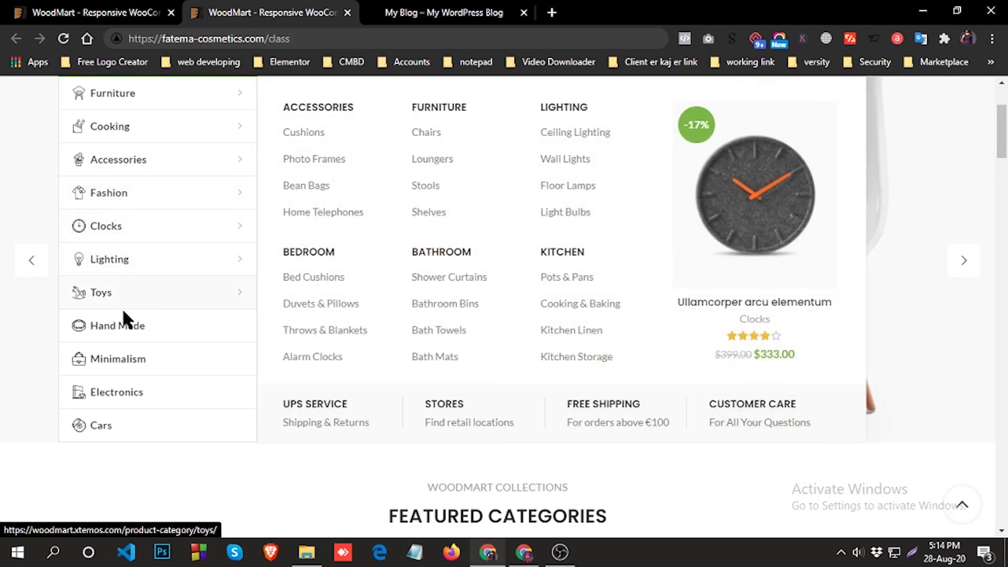
scroll(596, 375, up, 1)
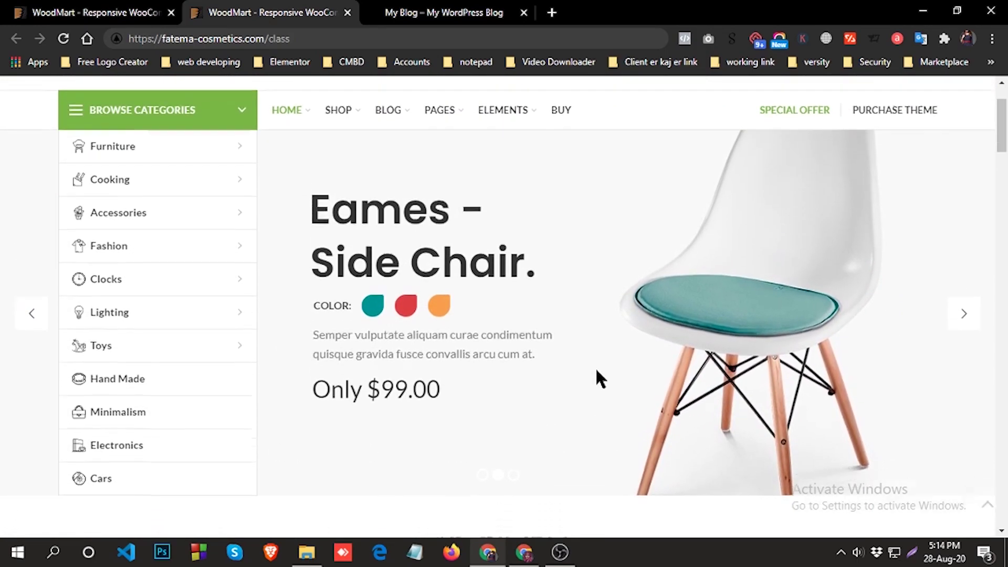
Step: Review the homepage sections below the main slider again, from Featured Categories down to the footer links
scroll(597, 376, down, 6)
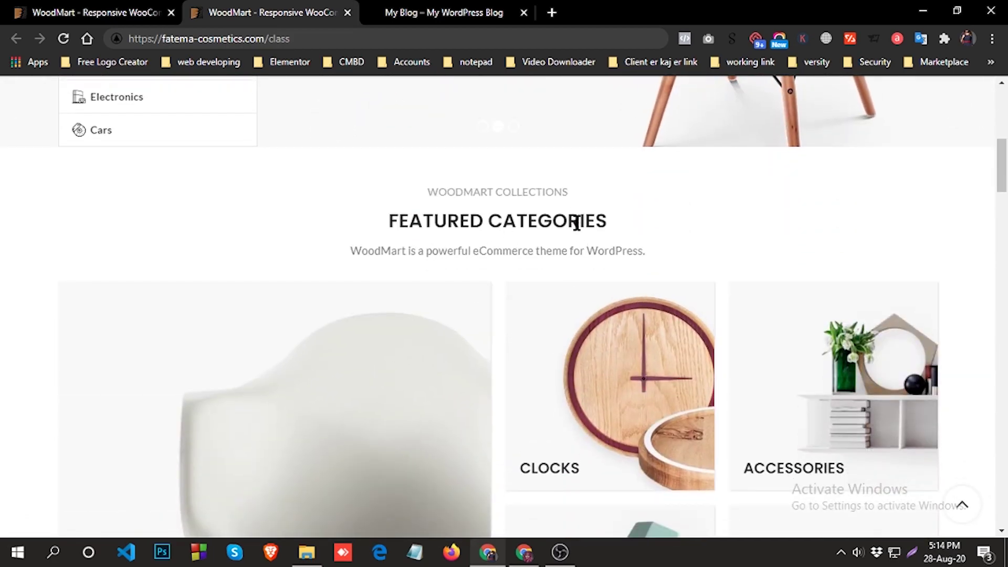
scroll(576, 215, down, 15)
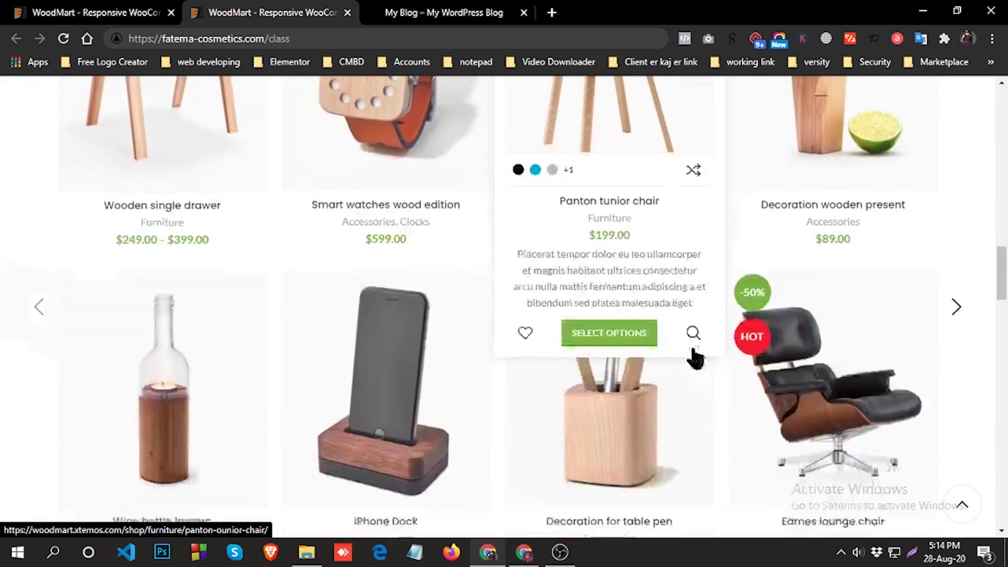
scroll(630, 386, down, 10)
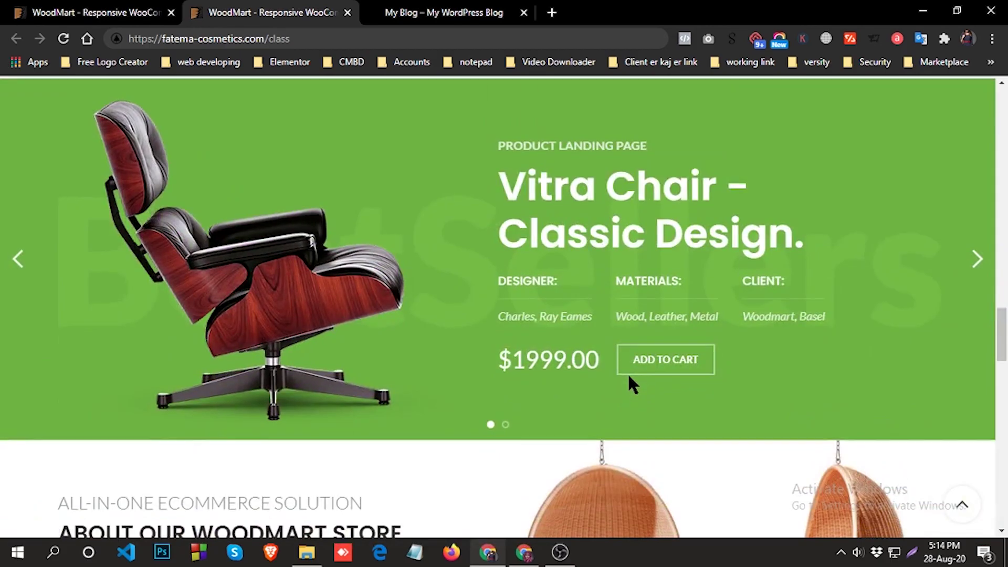
scroll(628, 373, down, 15)
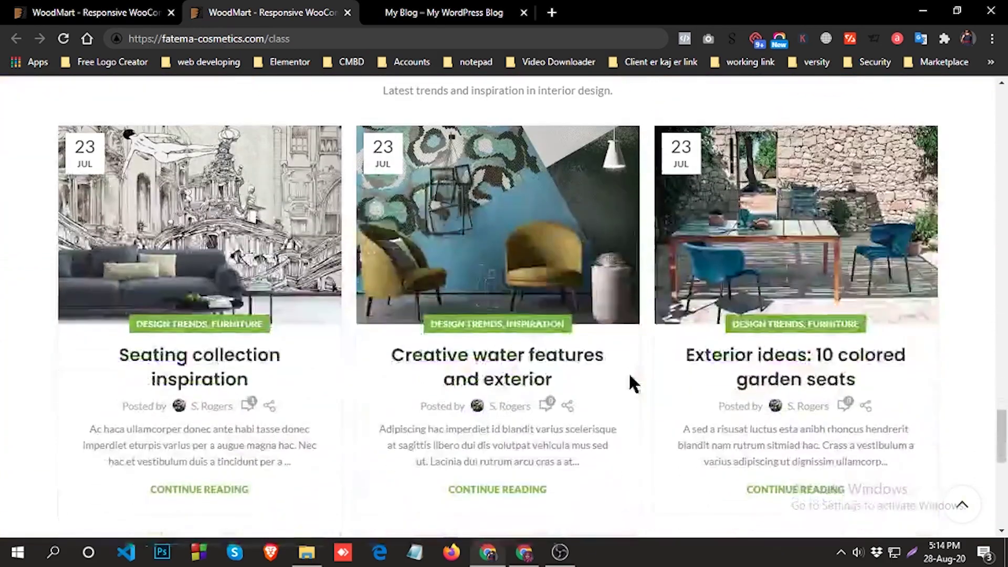
scroll(630, 376, down, 10)
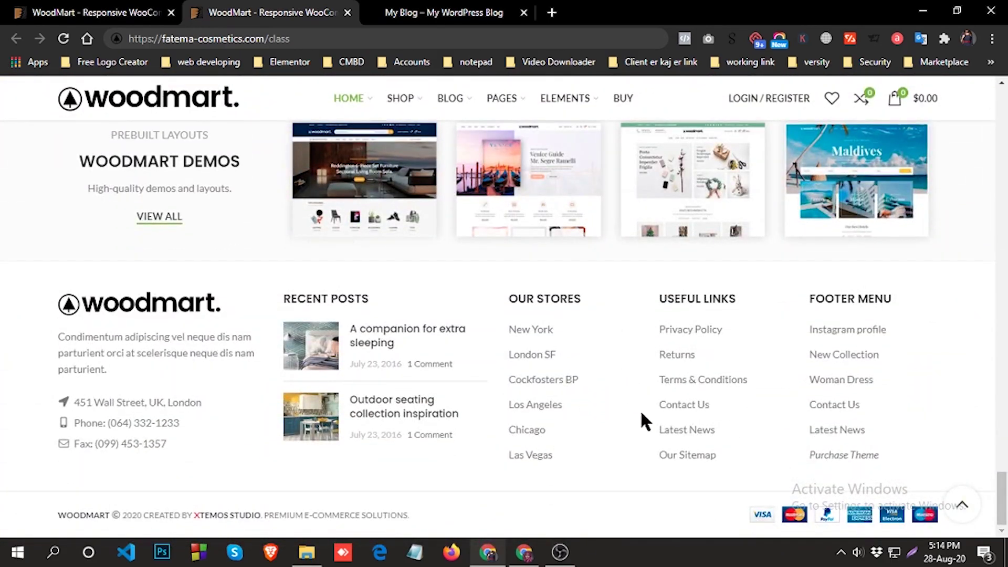